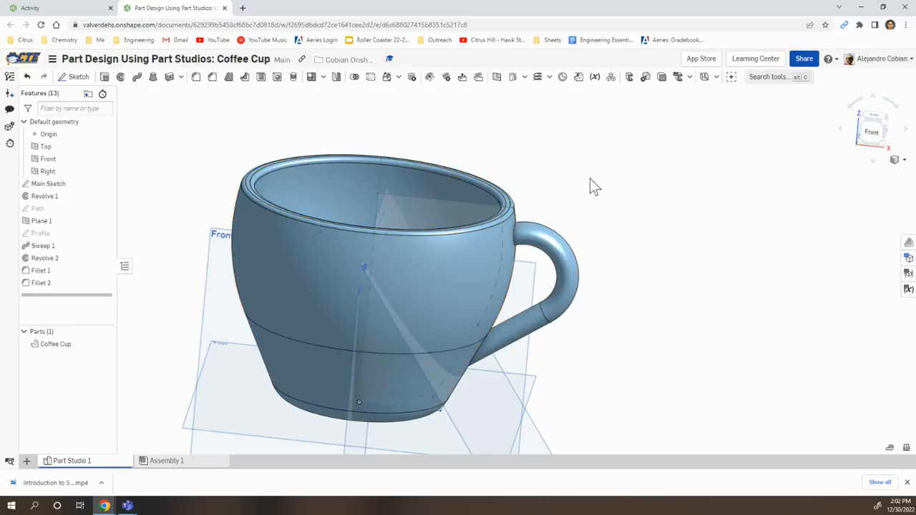
{"action": "right_click_drag", "start_coordinate": [611, 227], "coordinate": [587, 133]}
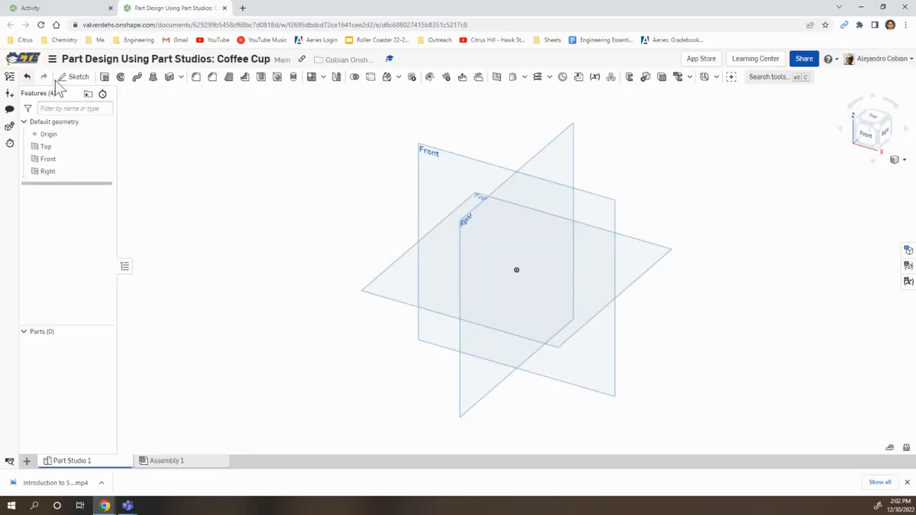
Step: Check in the workspace units that the default length unit is Millimeter
{"action": "left_click", "coordinate": [52, 59]}
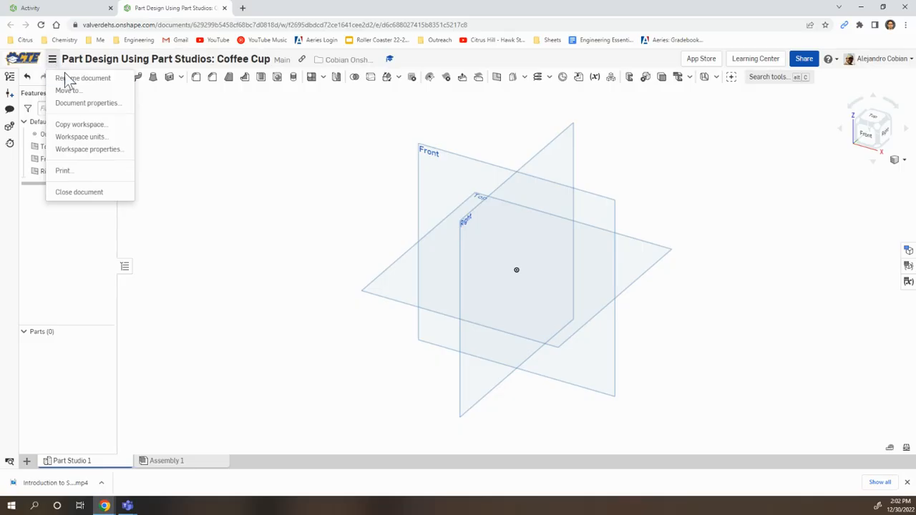
{"action": "left_click", "coordinate": [77, 137]}
{"action": "left_click", "coordinate": [170, 135]}
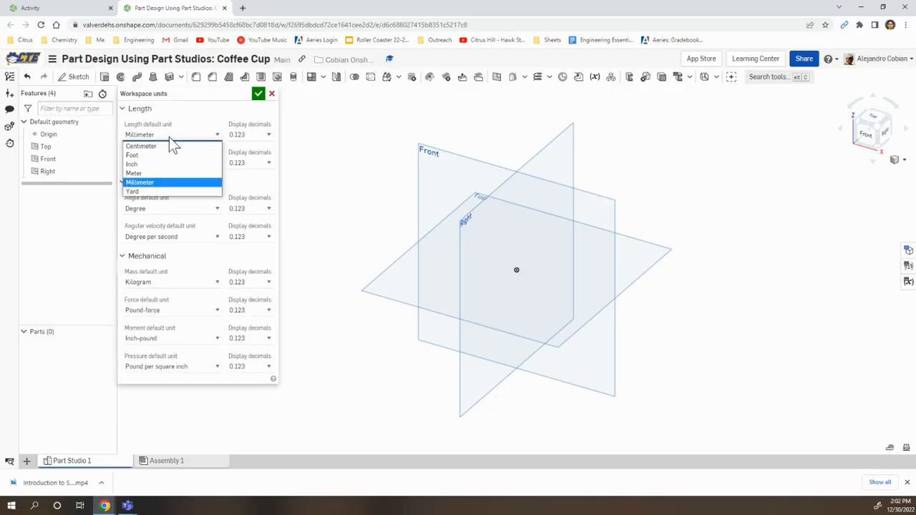
{"action": "left_click", "coordinate": [192, 282]}
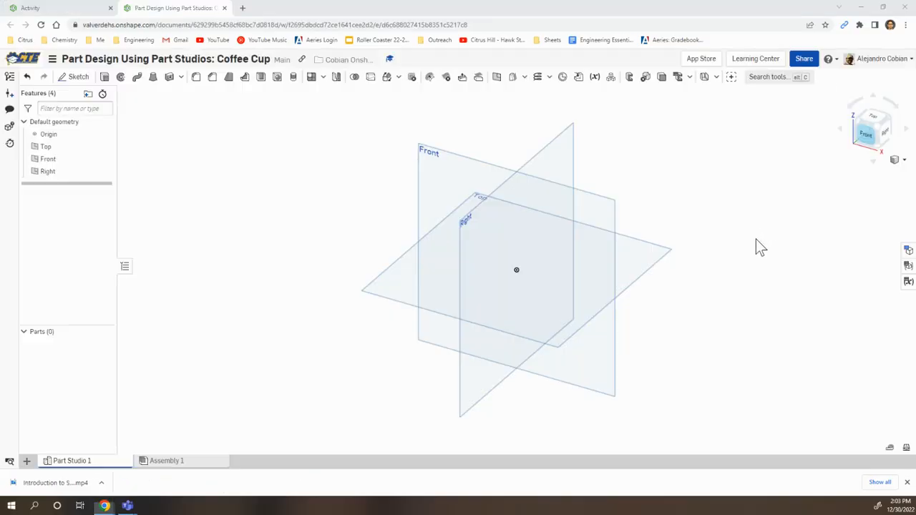
Step: Start a new sketch on the Front plane, viewed from the front
{"action": "left_click", "coordinate": [868, 139]}
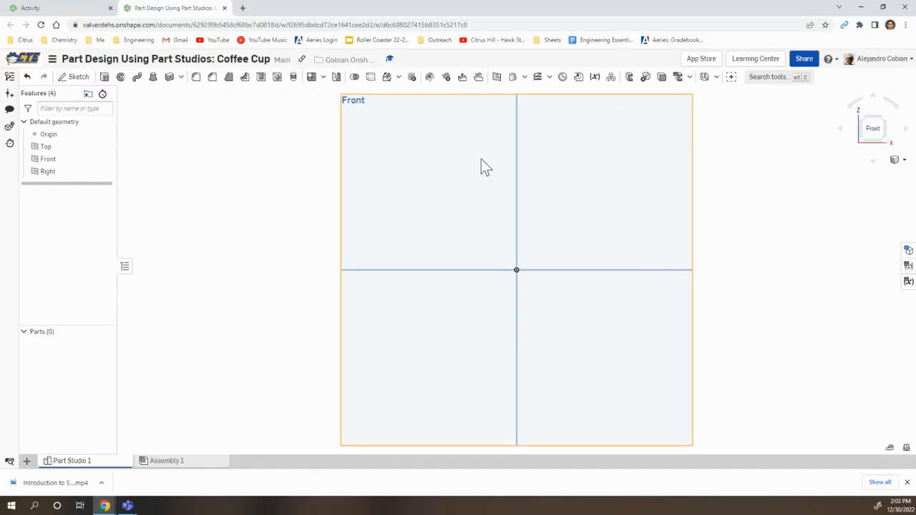
{"action": "left_click", "coordinate": [75, 78]}
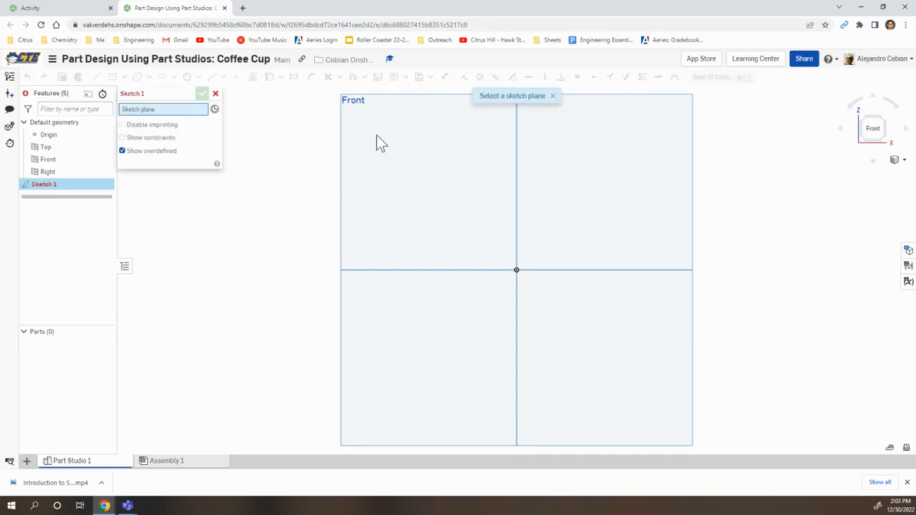
{"action": "left_click", "coordinate": [419, 151]}
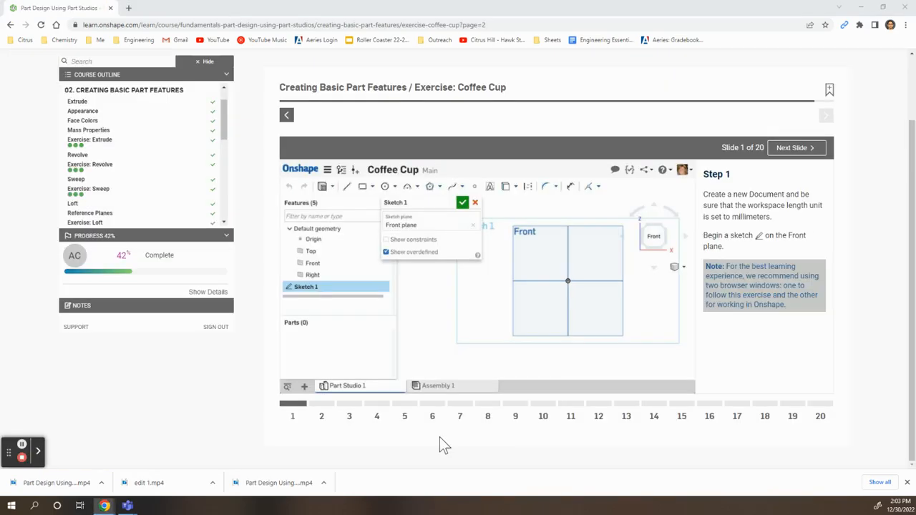
Step: Following exercise slide 2, sketch a vertical line about 50 mm up from the origin and a horizontal line about 18 mm from its upper end
{"action": "left_click", "coordinate": [328, 405]}
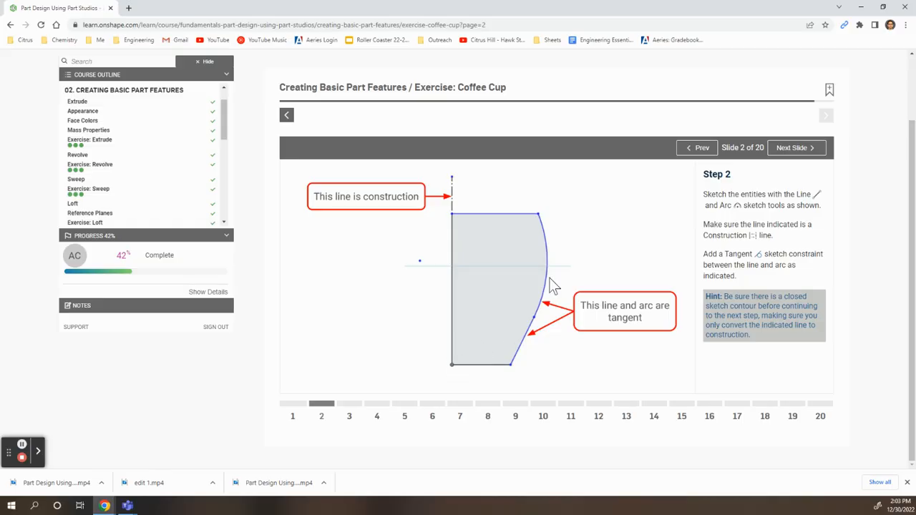
{"action": "key", "text": "alt+Tab"}
{"action": "left_click", "coordinate": [98, 79]}
{"action": "left_click", "coordinate": [517, 269]}
{"action": "left_click", "coordinate": [517, 154]}
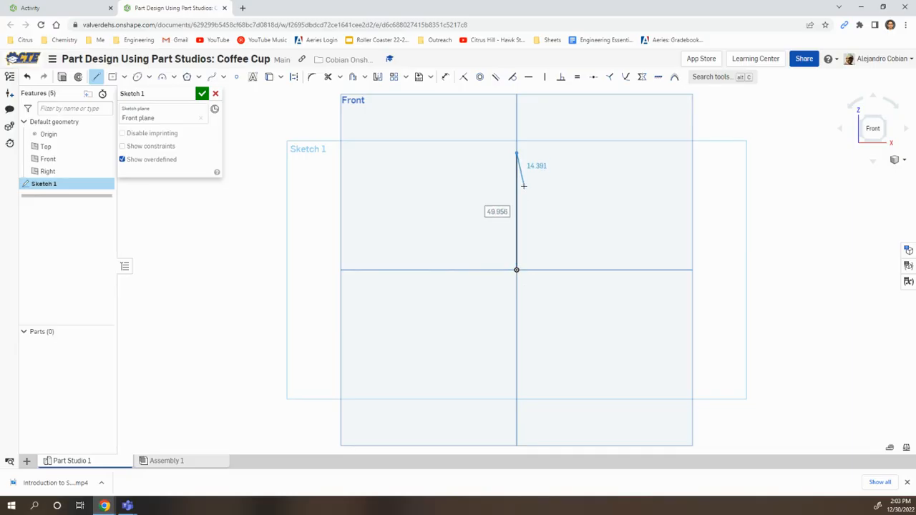
{"action": "left_click", "coordinate": [559, 153]}
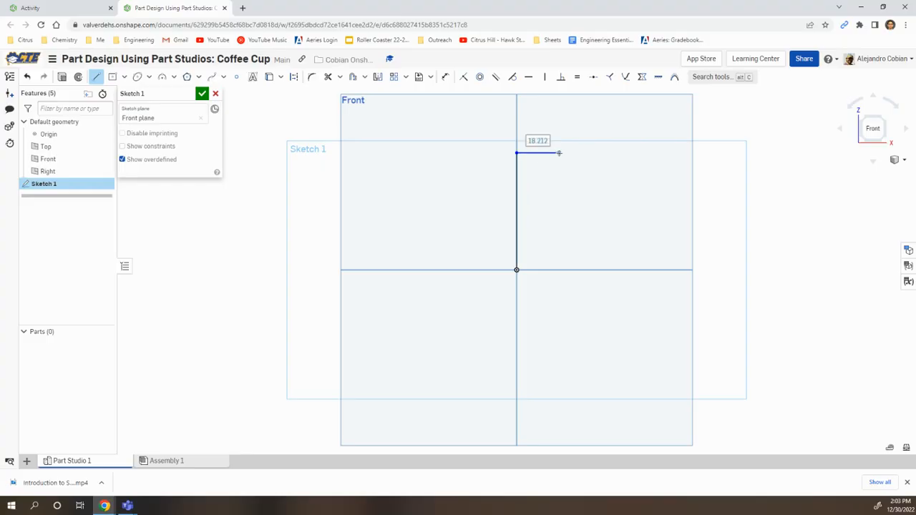
{"action": "key", "text": "Escape"}
Step: Sketch a horizontal base line about 19 mm long from the origin and an outward-slanting line about 17 mm long rising from its end
{"action": "left_click", "coordinate": [96, 78]}
{"action": "key", "text": "alt+Tab"}
{"action": "key", "text": "alt+Tab"}
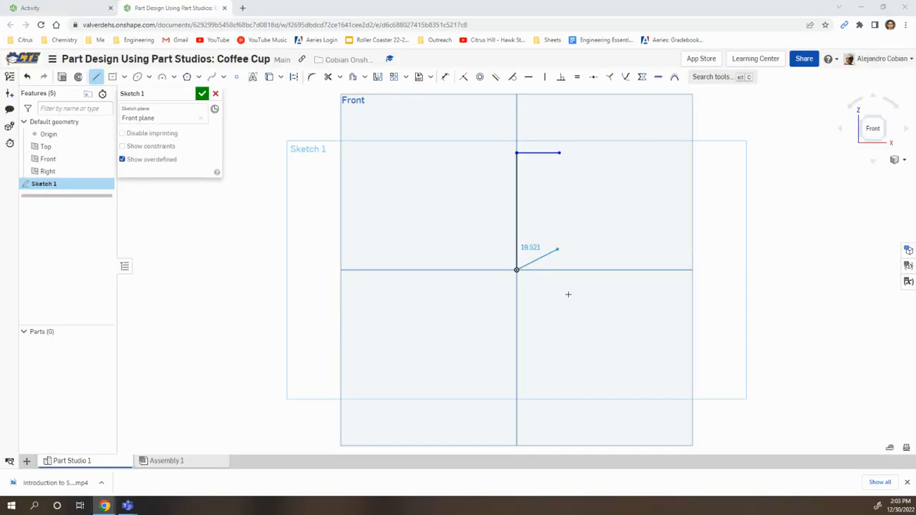
{"action": "left_click", "coordinate": [559, 269]}
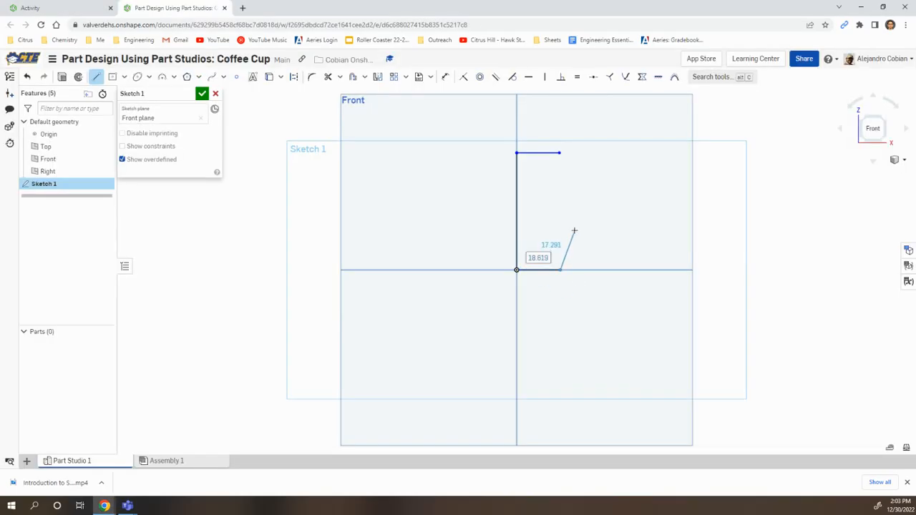
{"action": "key", "text": "alt+Tab"}
{"action": "key", "text": "alt+Tab"}
{"action": "left_click", "coordinate": [578, 234]}
{"action": "key", "text": "Escape"}
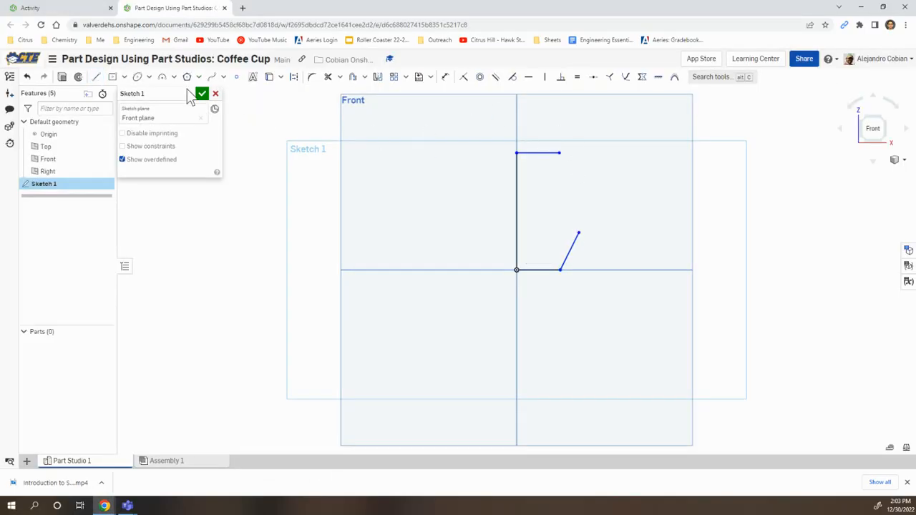
Step: Close the profile with a three-point arc bulging outward between the top line's end and the slanted line's upper end
{"action": "left_click", "coordinate": [162, 77]}
{"action": "left_click", "coordinate": [561, 153]}
{"action": "left_click", "coordinate": [579, 234]}
{"action": "left_click", "coordinate": [589, 204]}
{"action": "key", "text": "Escape"}
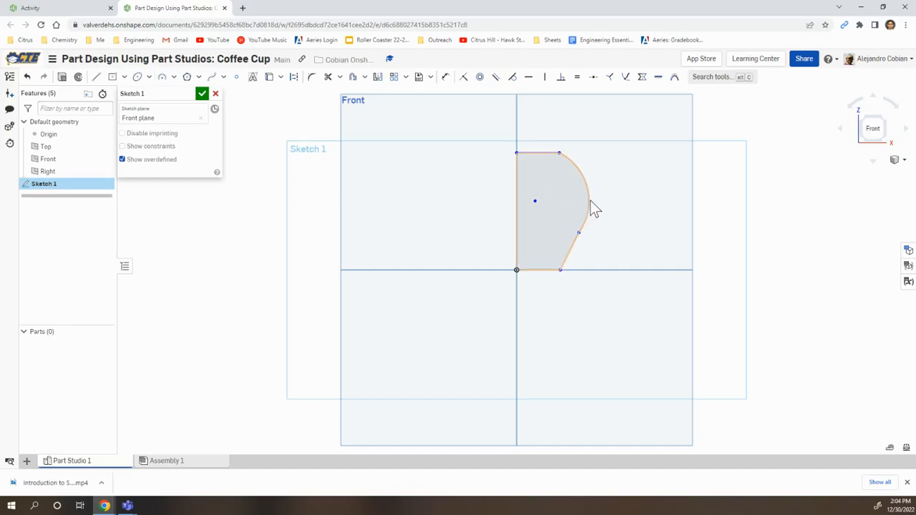
Step: Make the arc tangent to the slanted line and stretch the profile's upper outer corner outward horizontally
{"action": "left_click", "coordinate": [590, 205]}
{"action": "key", "text": "t"}
{"action": "left_click", "coordinate": [575, 242]}
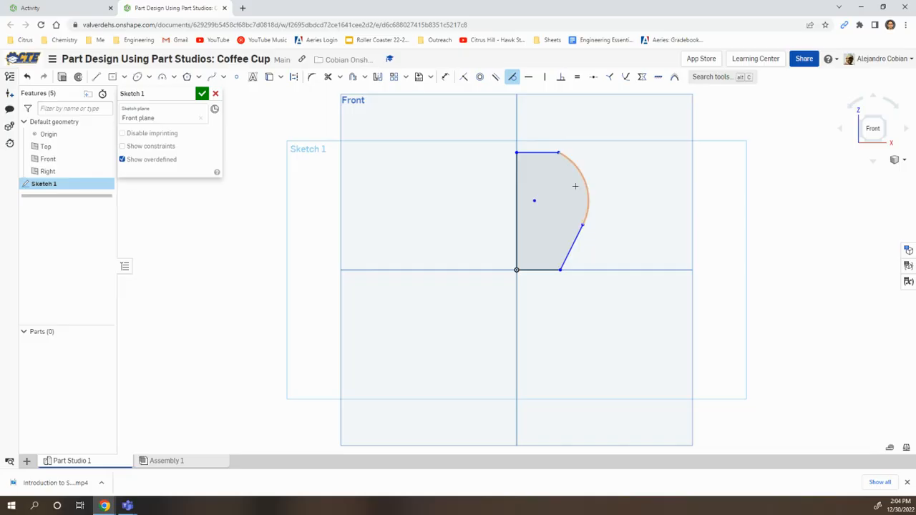
{"action": "left_click", "coordinate": [513, 78]}
{"action": "left_click_drag", "start_coordinate": [564, 153], "coordinate": [589, 154]}
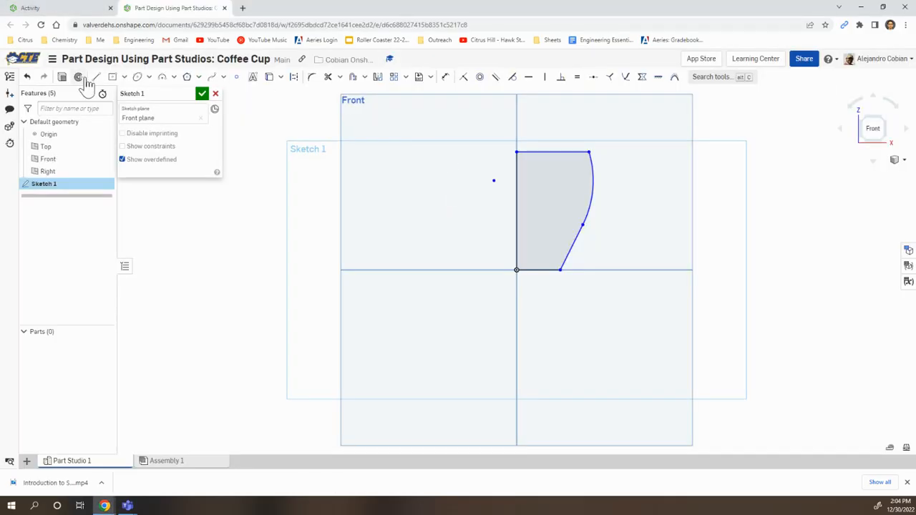
Step: Add a short vertical construction line extending upward from the top of the profile's vertical line
{"action": "left_click", "coordinate": [96, 76]}
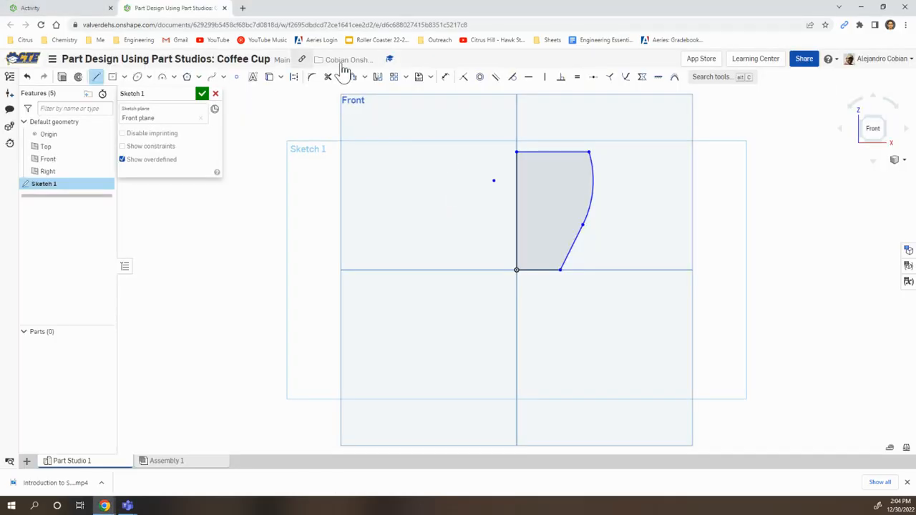
{"action": "left_click", "coordinate": [293, 77]}
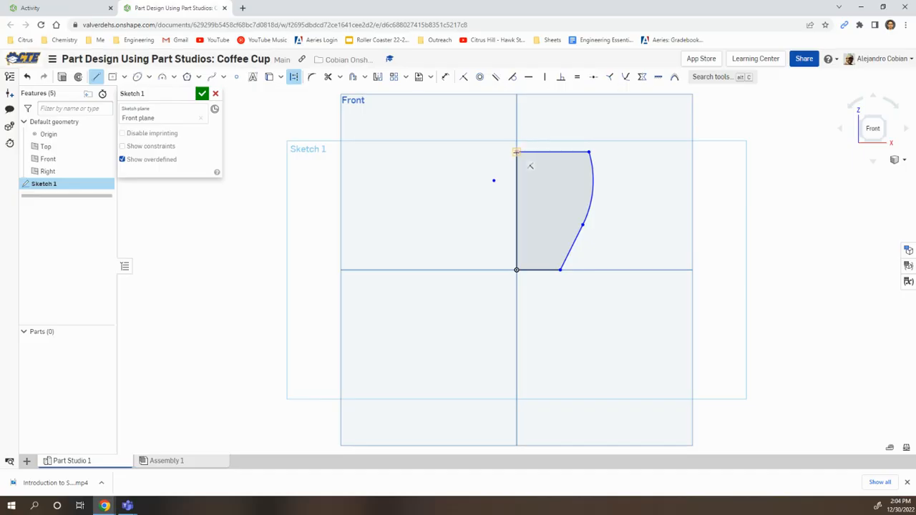
{"action": "scroll", "coordinate": [516, 153], "scroll_direction": "up", "scroll_amount": 3}
{"action": "left_click", "coordinate": [516, 151]}
{"action": "left_click", "coordinate": [515, 91]}
{"action": "key", "text": "Escape"}
{"action": "middle_click_drag", "start_coordinate": [577, 125], "coordinate": [515, 170]}
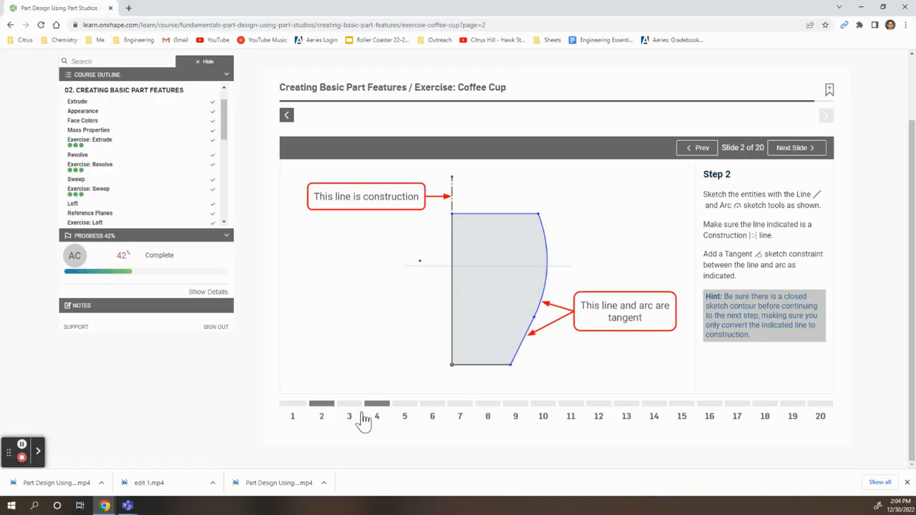
Step: Following exercise slide 3, dimension the arc's radius as 90 mm
{"action": "left_click", "coordinate": [350, 404]}
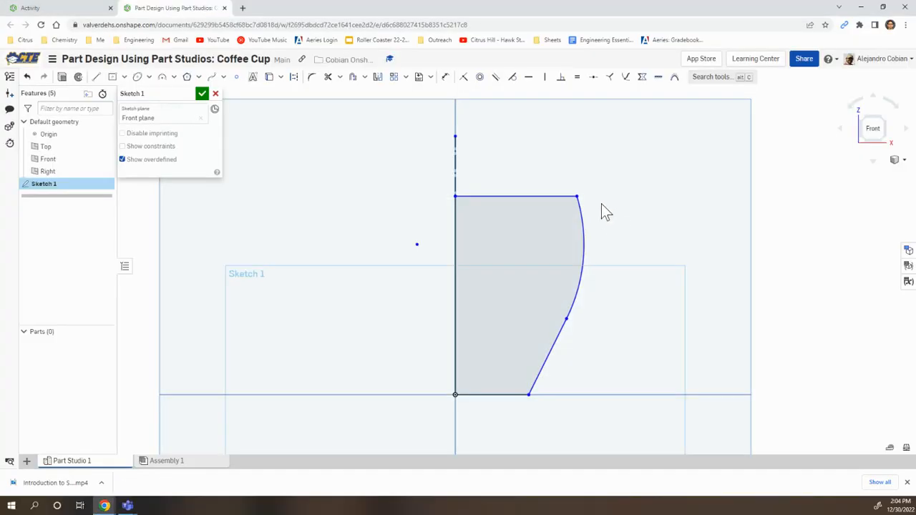
{"action": "left_click", "coordinate": [446, 76]}
{"action": "left_click", "coordinate": [583, 218]}
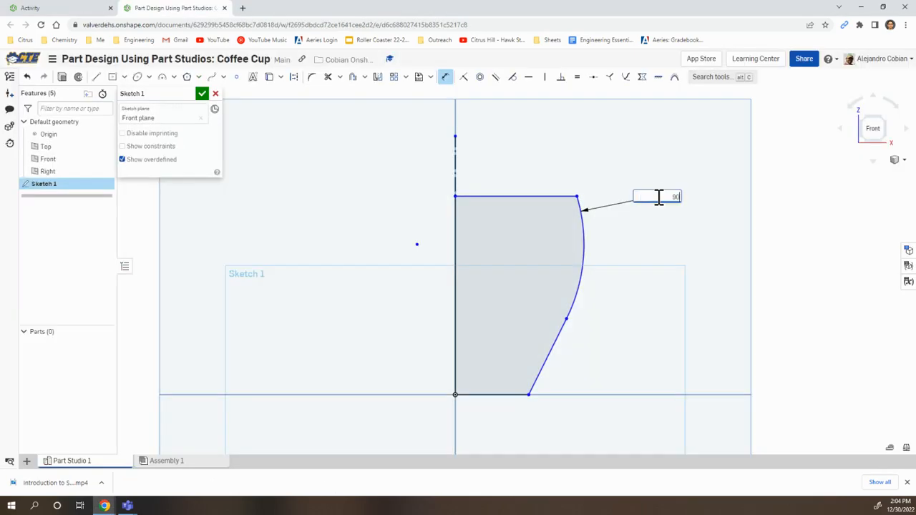
{"action": "left_click", "coordinate": [659, 197]}
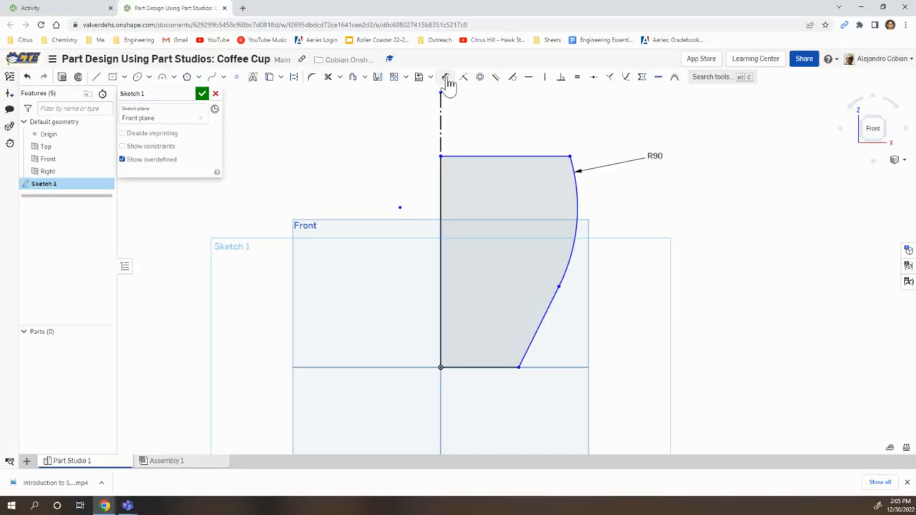
Step: Dimension the vertical distance between the slanted line's two endpoints as 40 mm
{"action": "left_click", "coordinate": [445, 77]}
{"action": "left_click", "coordinate": [518, 368]}
{"action": "left_click", "coordinate": [559, 287]}
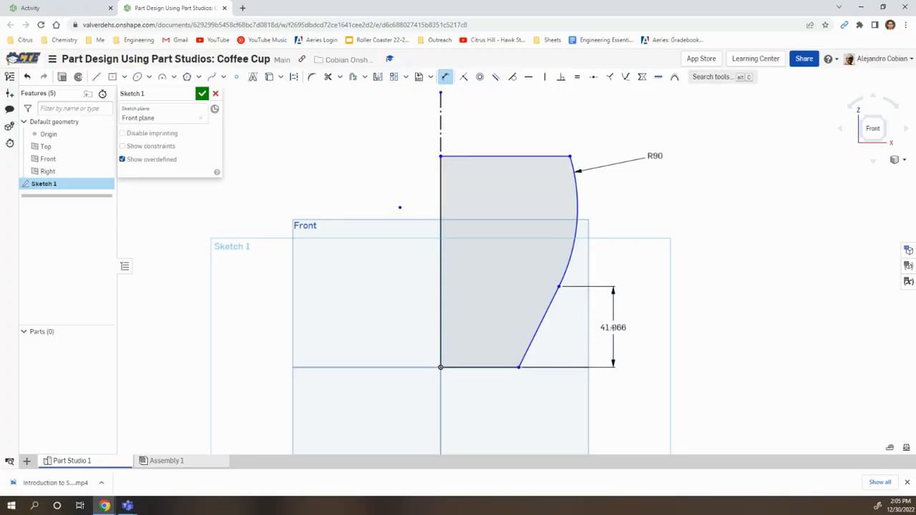
{"action": "left_click", "coordinate": [614, 327]}
{"action": "type", "text": "40"}
{"action": "key", "text": "Return"}
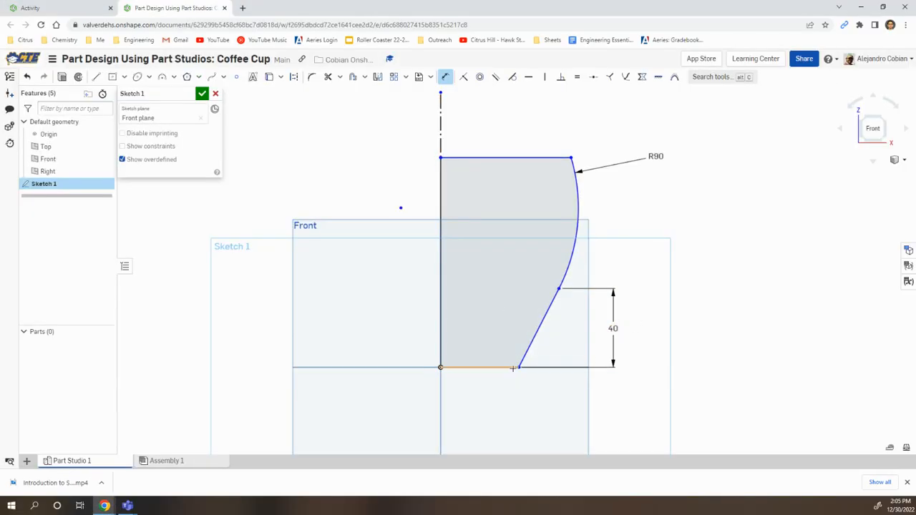
Step: Add a 75 mm diameter dimension from the base line's outer endpoint across the construction line
{"action": "left_click", "coordinate": [440, 134]}
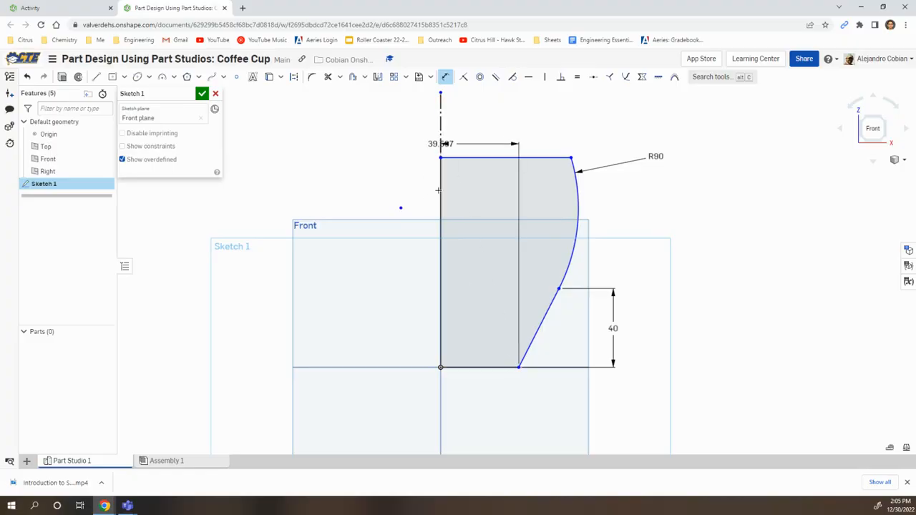
{"action": "left_click", "coordinate": [388, 392]}
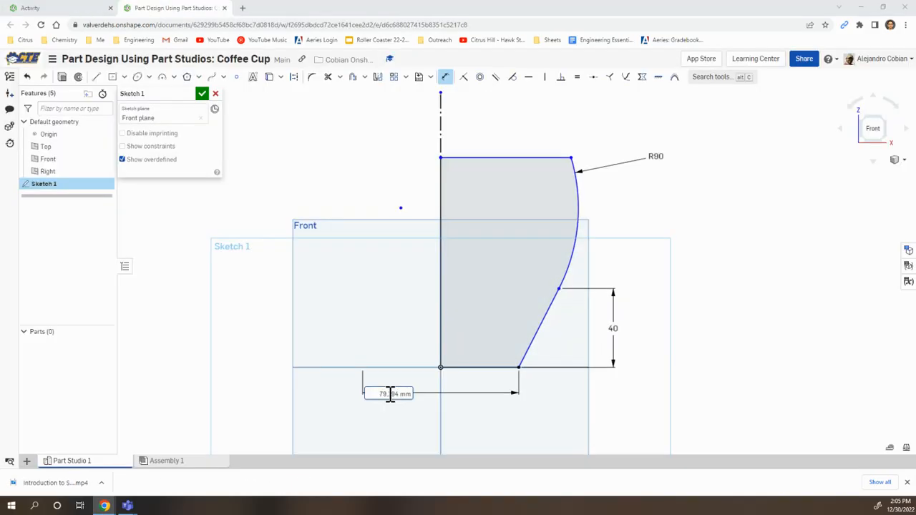
{"action": "type", "text": "75"}
{"action": "key", "text": "Return"}
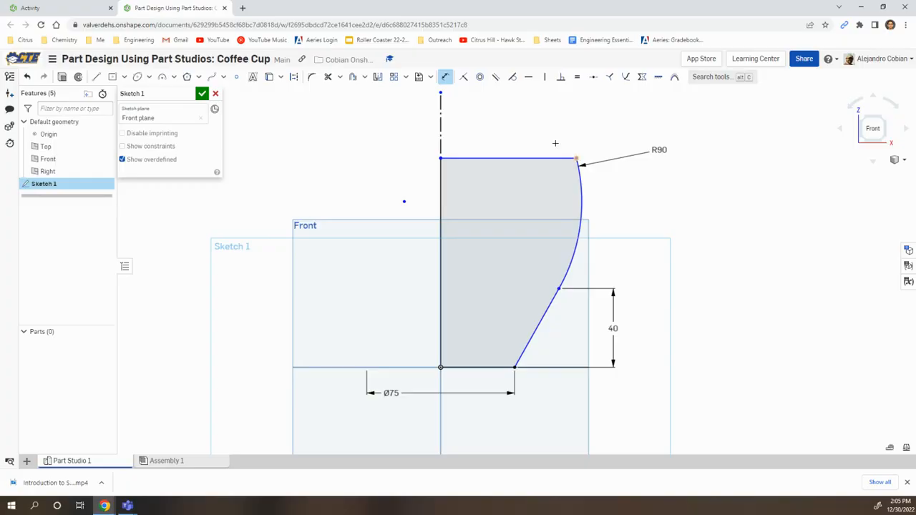
Step: Add a 125 mm diameter dimension from the top line's outer endpoint across the construction line
{"action": "left_click", "coordinate": [439, 123]}
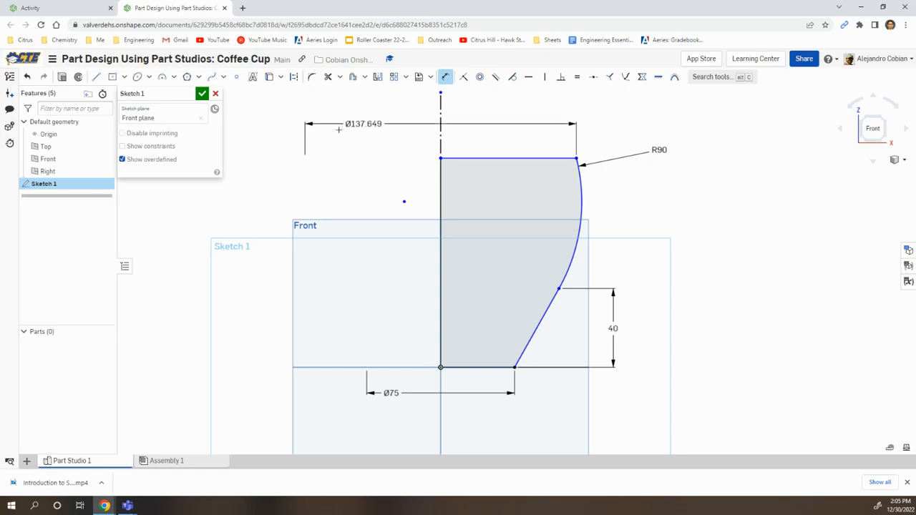
{"action": "left_click", "coordinate": [352, 137]}
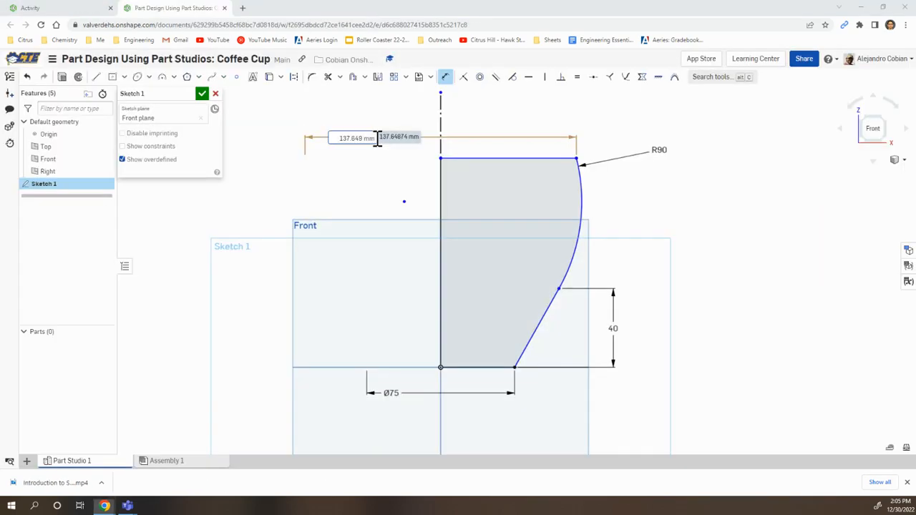
{"action": "type", "text": "125"}
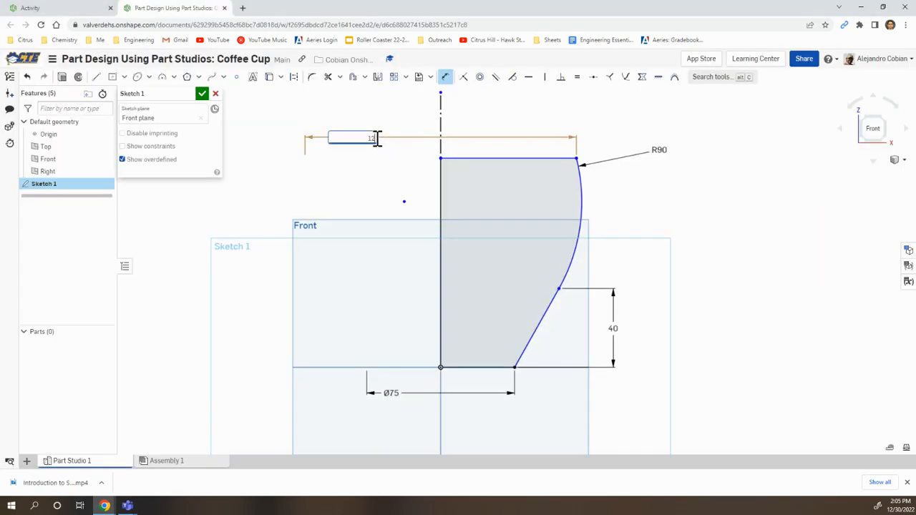
{"action": "key", "text": "Return"}
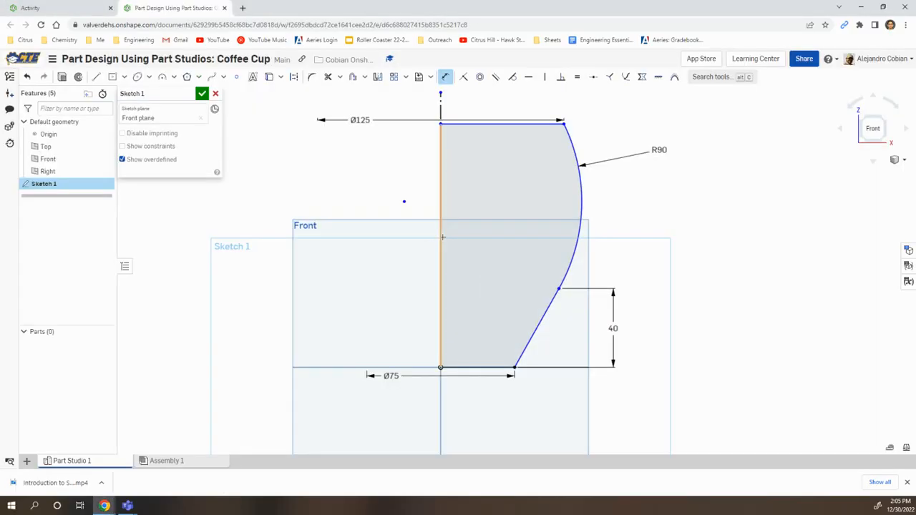
Step: Dimension the profile's vertical line as 100 mm and turn on the display of sketch constraints
{"action": "left_click", "coordinate": [442, 237]}
{"action": "left_click", "coordinate": [364, 246]}
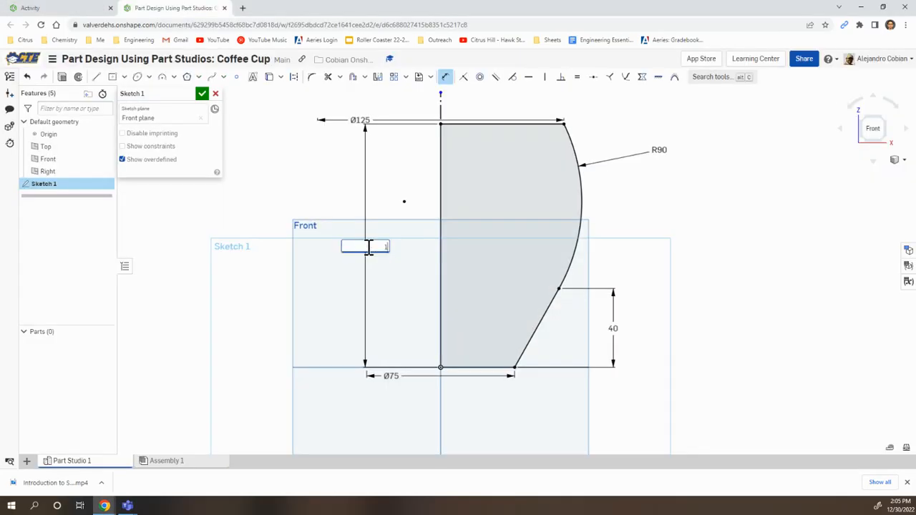
{"action": "type", "text": "100"}
{"action": "key", "text": "Return"}
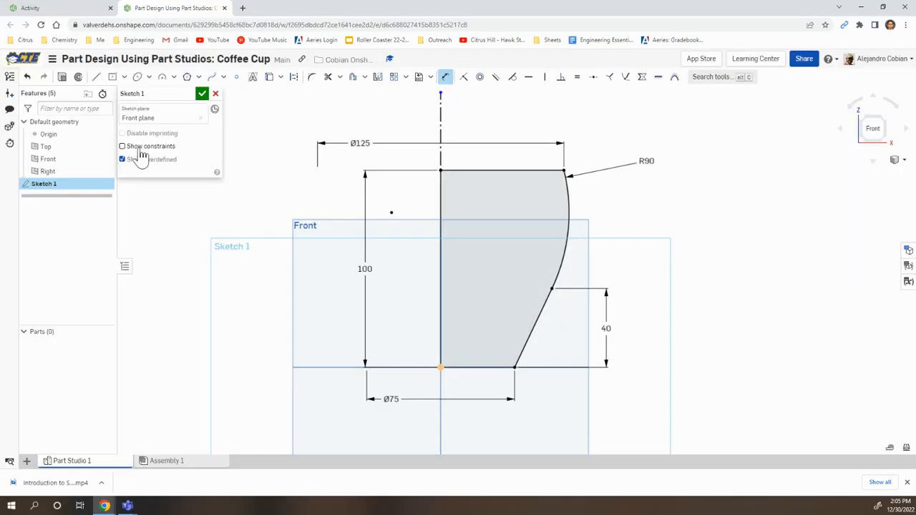
{"action": "left_click", "coordinate": [143, 146]}
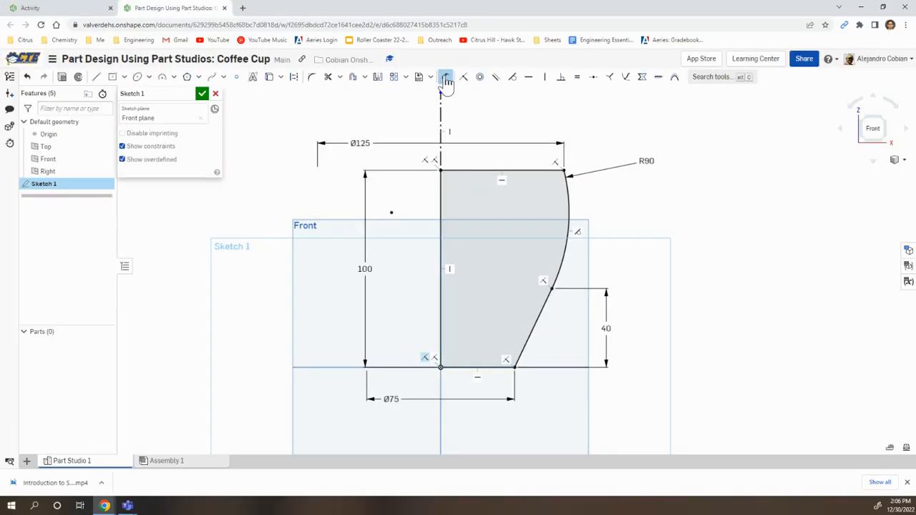
Step: Offset the R90 arc, the slanted line and the base line 6 mm to the inside of the cup profile
{"action": "left_click", "coordinate": [352, 77]}
{"action": "left_click", "coordinate": [569, 215]}
{"action": "left_click", "coordinate": [524, 344]}
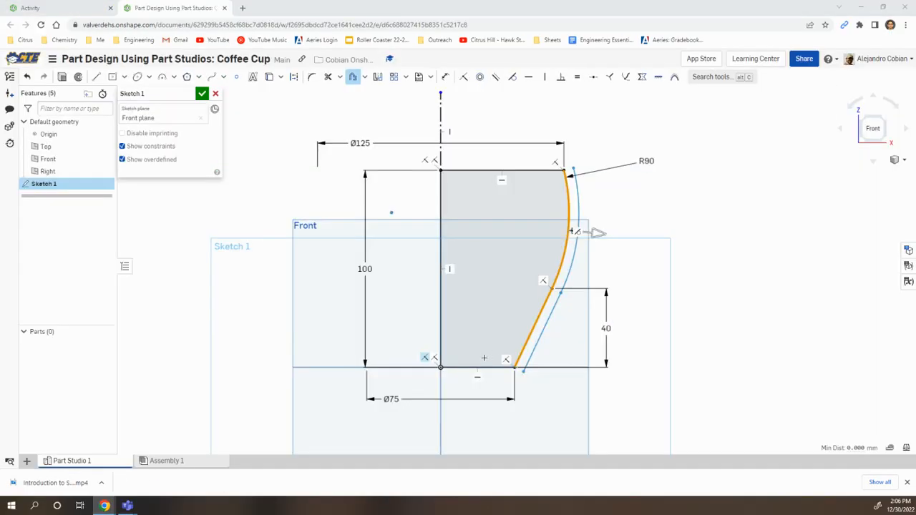
{"action": "left_click", "coordinate": [498, 367]}
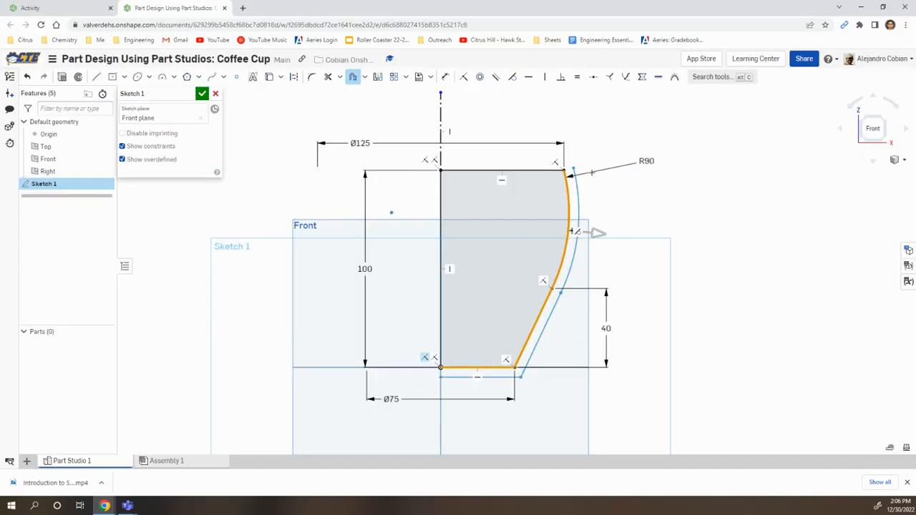
{"action": "left_click_drag", "start_coordinate": [597, 232], "coordinate": [530, 227]}
{"action": "left_click", "coordinate": [560, 226]}
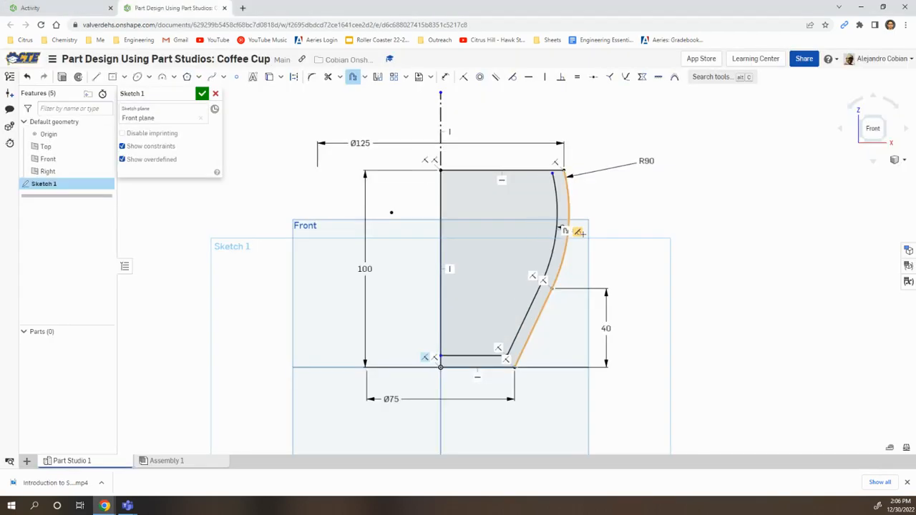
{"action": "left_click", "coordinate": [578, 231]}
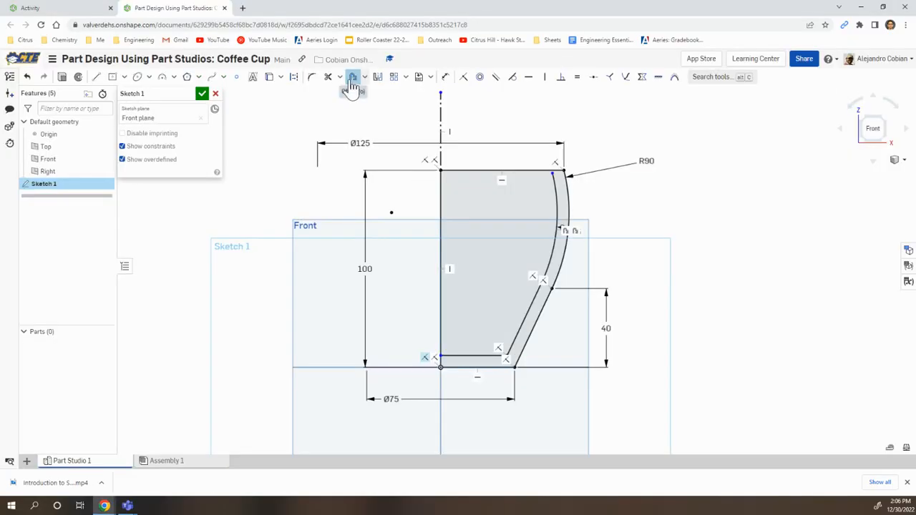
Step: Make the offset arc's upper endpoint coincident with the top line and the offset base line's inner endpoint coincident with the vertical line
{"action": "left_click", "coordinate": [464, 77]}
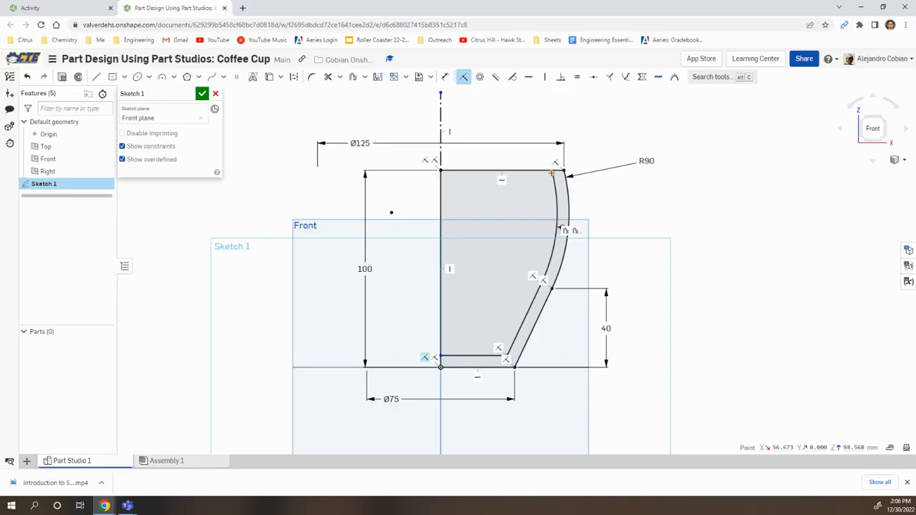
{"action": "scroll", "coordinate": [553, 169], "scroll_direction": "up", "scroll_amount": 4}
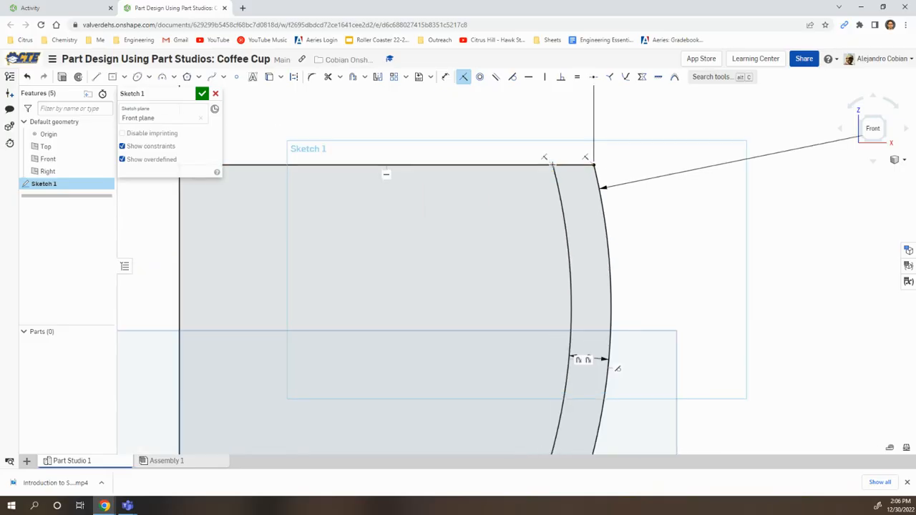
{"action": "scroll", "coordinate": [552, 165], "scroll_direction": "down", "scroll_amount": 3}
{"action": "middle_click_drag", "start_coordinate": [361, 451], "coordinate": [405, 359]}
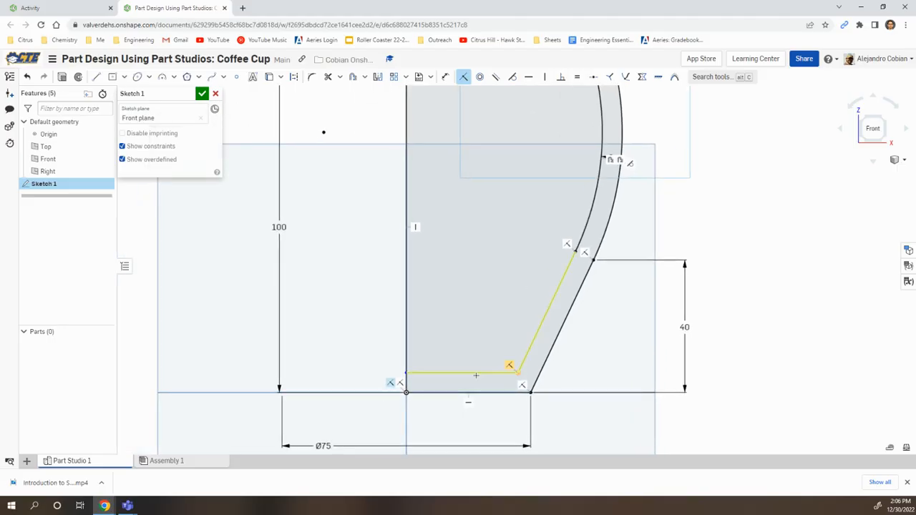
{"action": "scroll", "coordinate": [403, 377], "scroll_direction": "up", "scroll_amount": 4}
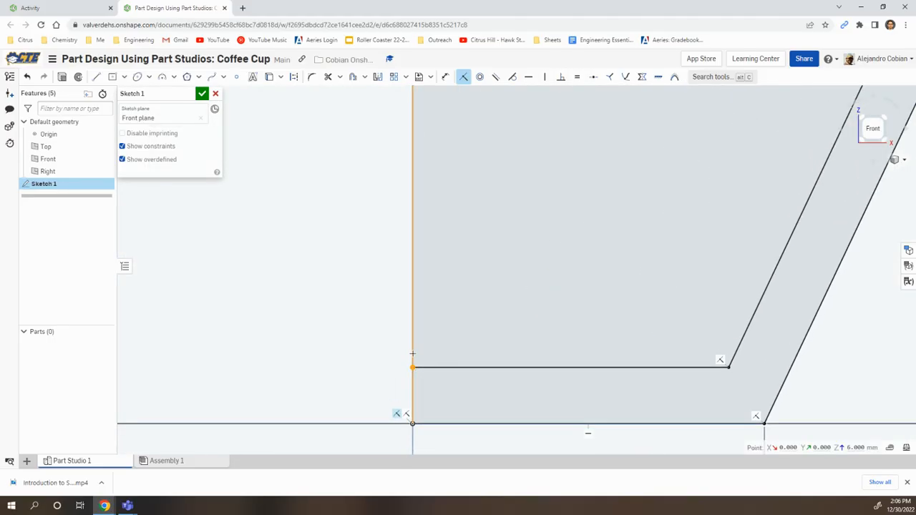
{"action": "scroll", "coordinate": [451, 338], "scroll_direction": "down", "scroll_amount": 3}
{"action": "scroll", "coordinate": [501, 215], "scroll_direction": "up", "scroll_amount": 2}
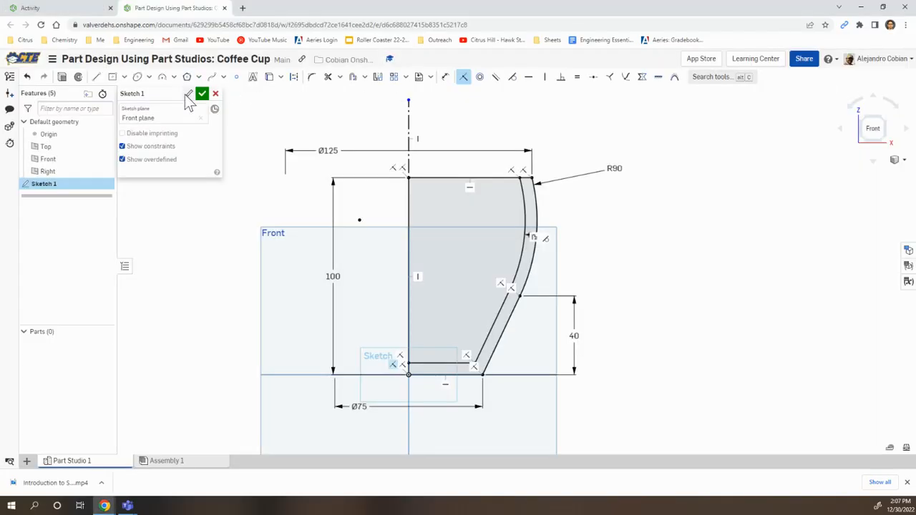
Step: Rename the profile sketch as Main Sketch and accept it
{"action": "left_click", "coordinate": [185, 98]}
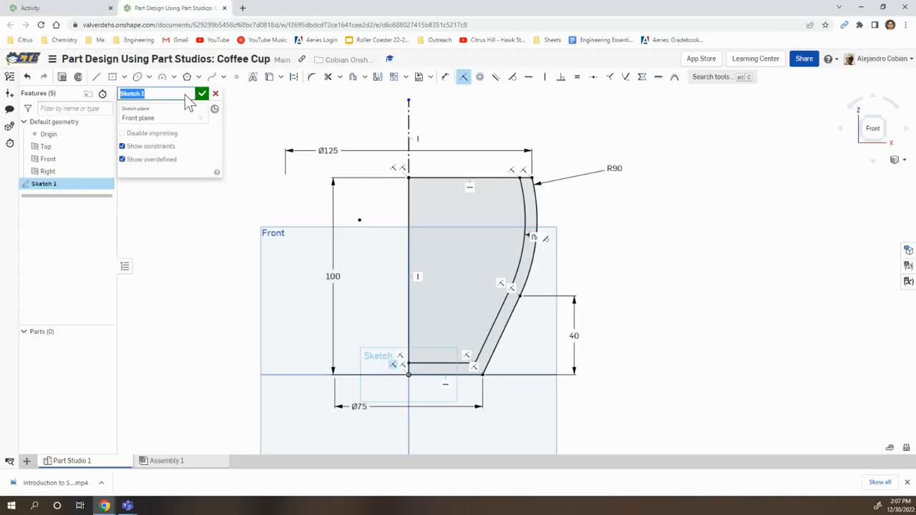
{"action": "type", "text": "Main"}
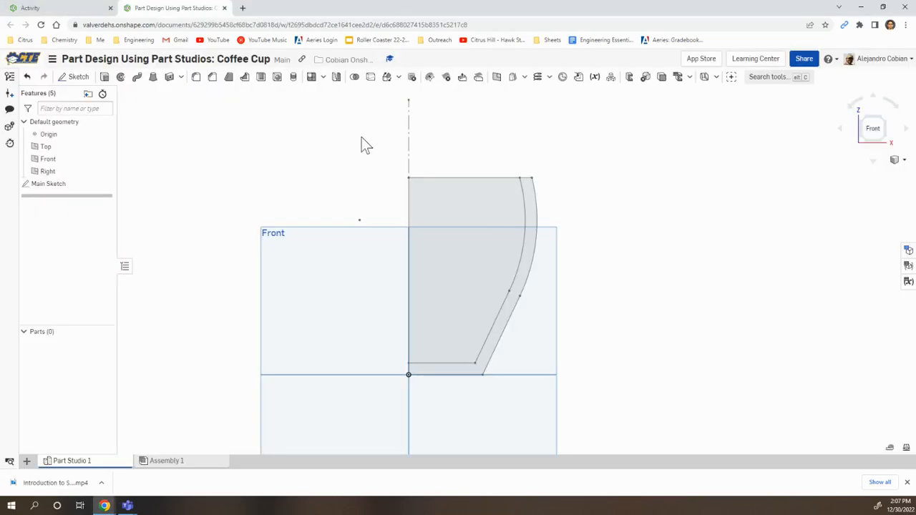
Step: Revolve all regions of Main Sketch a full turn around the vertical construction line as a new solid
{"action": "left_click", "coordinate": [121, 78]}
{"action": "left_click", "coordinate": [66, 184]}
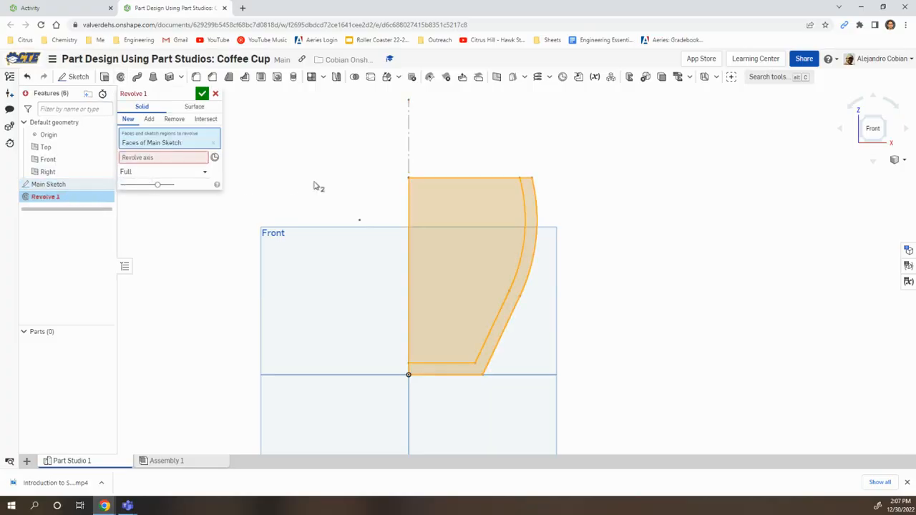
{"action": "left_click", "coordinate": [178, 158]}
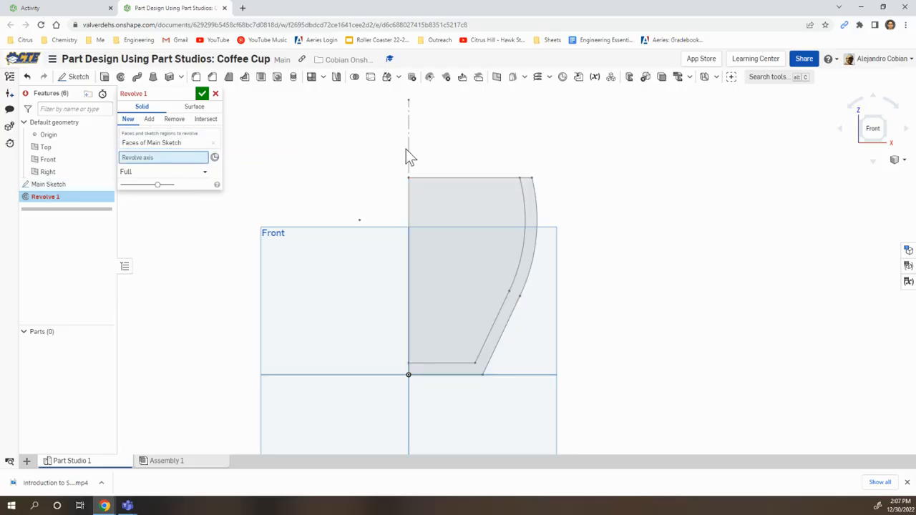
{"action": "left_click", "coordinate": [409, 152]}
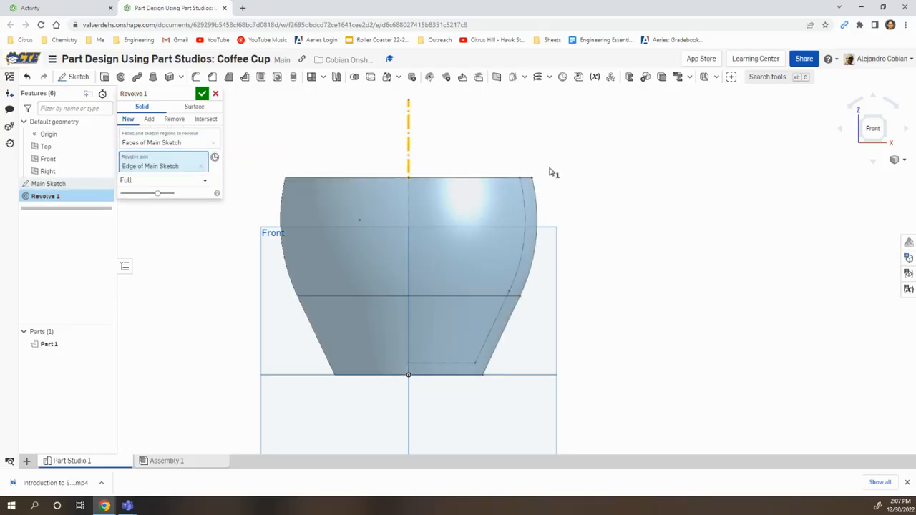
{"action": "right_click_drag", "start_coordinate": [549, 174], "coordinate": [545, 192]}
{"action": "right_click_drag", "start_coordinate": [556, 160], "coordinate": [549, 208]}
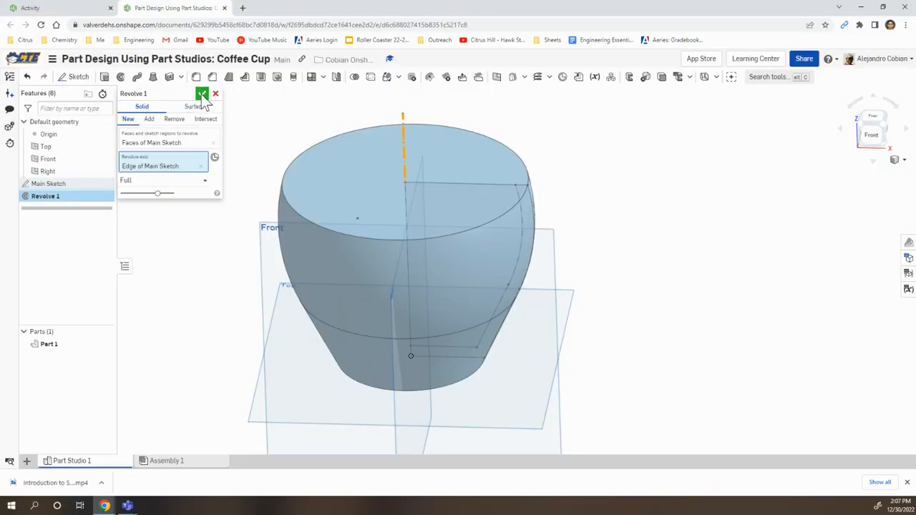
{"action": "left_click", "coordinate": [199, 93]}
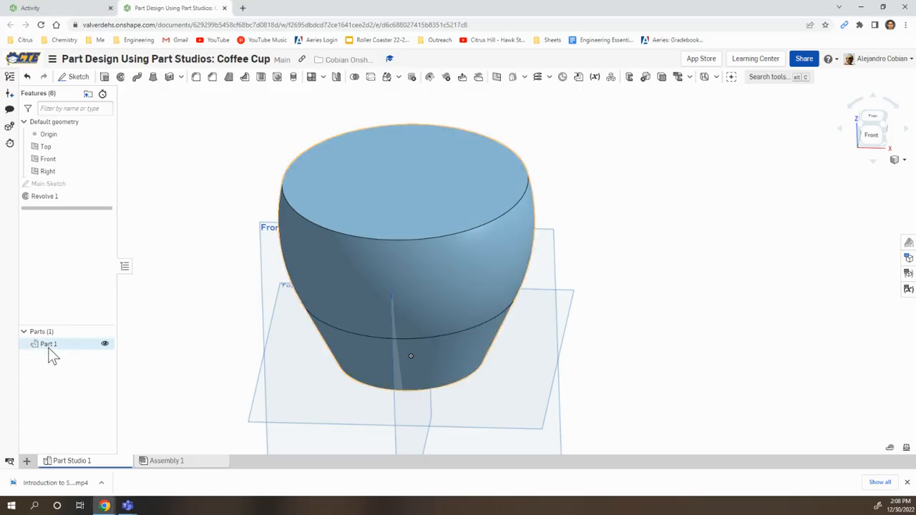
Step: Rename the revolved part as Coffee Cup
{"action": "right_click", "coordinate": [48, 348]}
{"action": "left_click", "coordinate": [80, 200]}
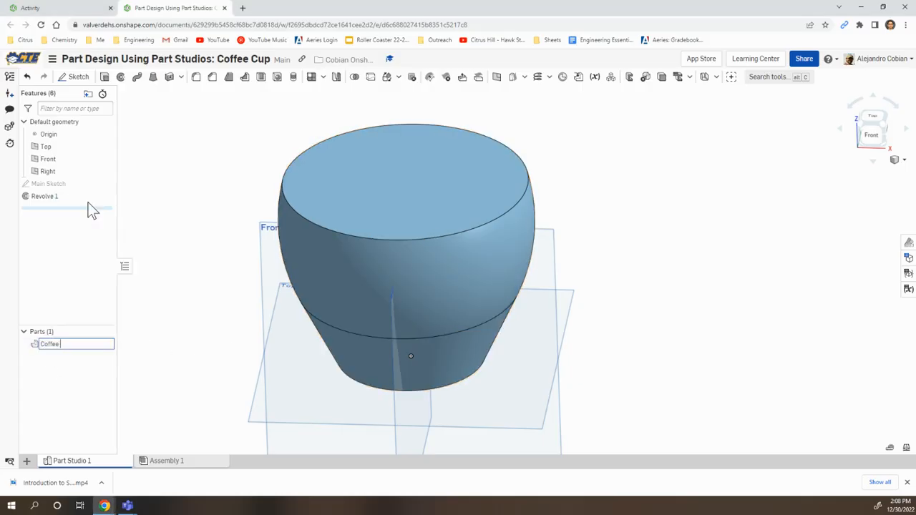
{"action": "type", "text": "Coffee Cup"}
{"action": "key", "text": "Return"}
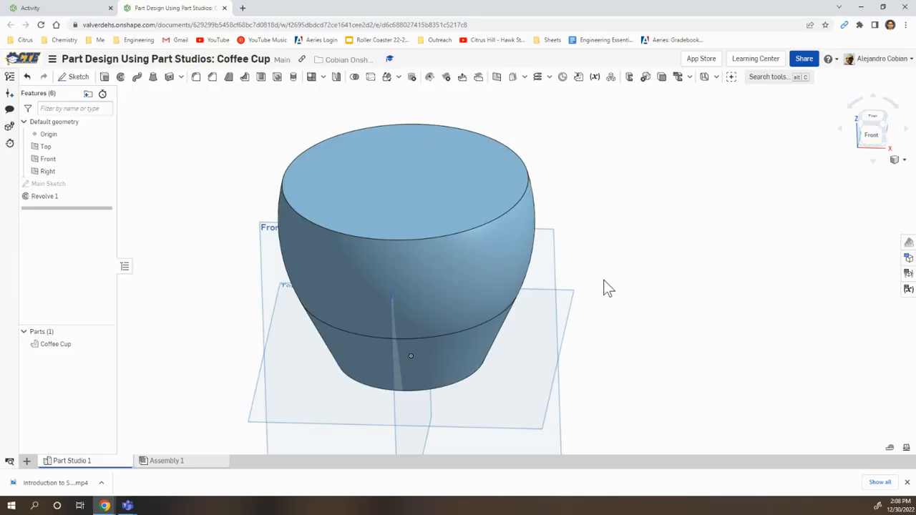
Step: Start a sketch on the Front plane and draw a slanted construction line about 42 mm long across the cup's upper right wall
{"action": "left_click", "coordinate": [70, 77]}
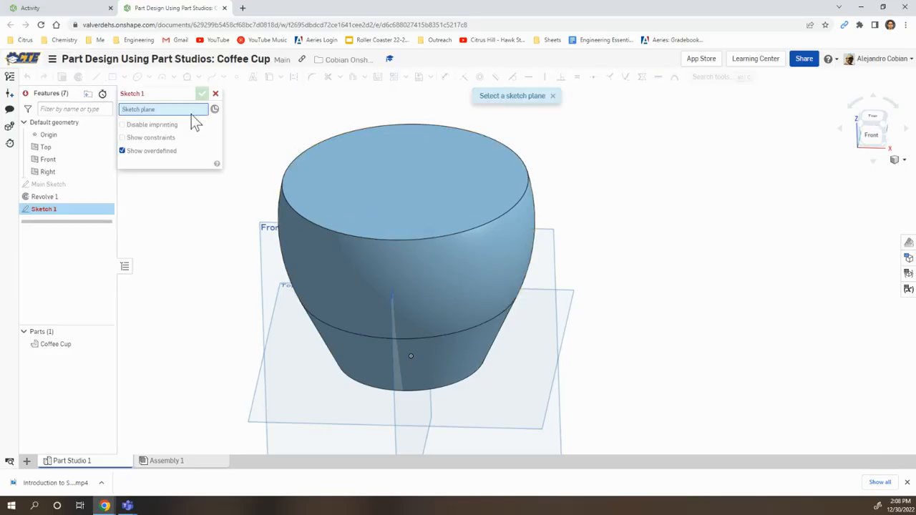
{"action": "left_click", "coordinate": [273, 277]}
{"action": "left_click", "coordinate": [871, 135]}
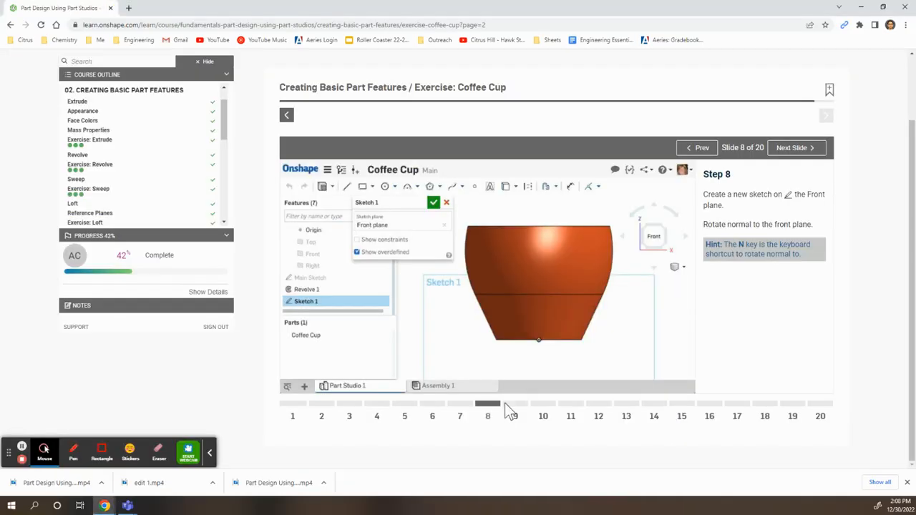
{"action": "left_click", "coordinate": [515, 404]}
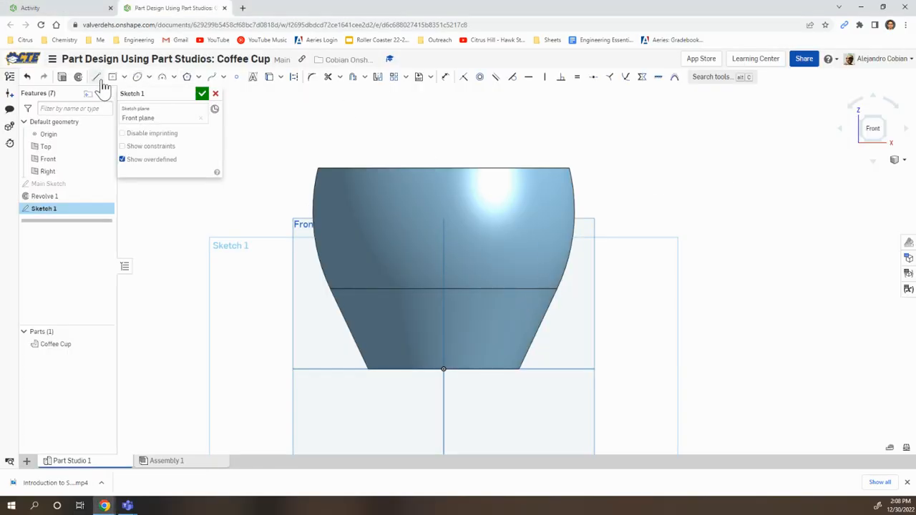
{"action": "left_click", "coordinate": [97, 77]}
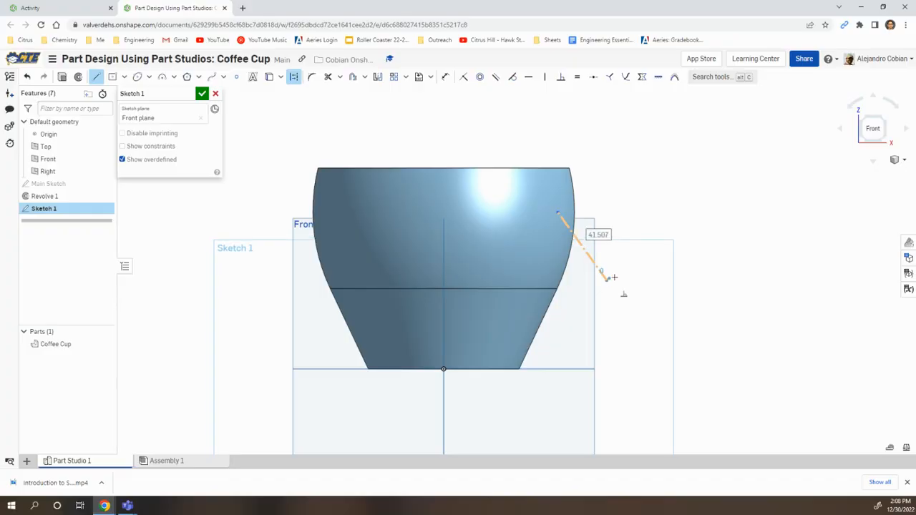
{"action": "left_click", "coordinate": [607, 278]}
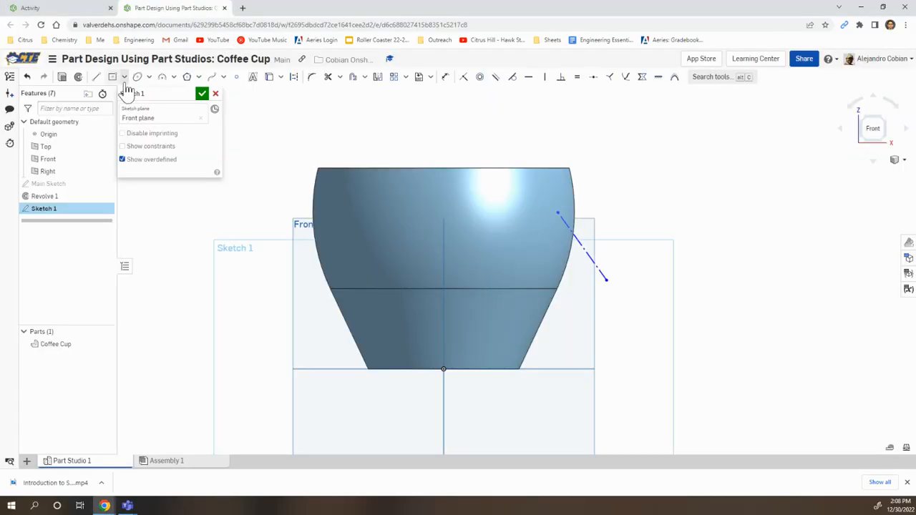
Step: Draw an outward arc of about 21 mm radius between the construction line's endpoints, plus a line from its lower end into the cup's lower wall
{"action": "left_click", "coordinate": [160, 77]}
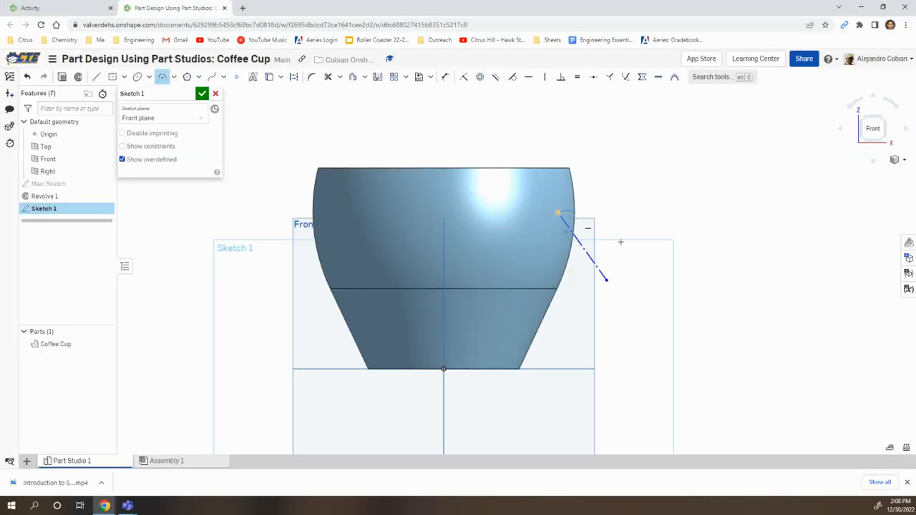
{"action": "left_click", "coordinate": [606, 279]}
{"action": "left_click", "coordinate": [616, 237]}
{"action": "left_click", "coordinate": [96, 77]}
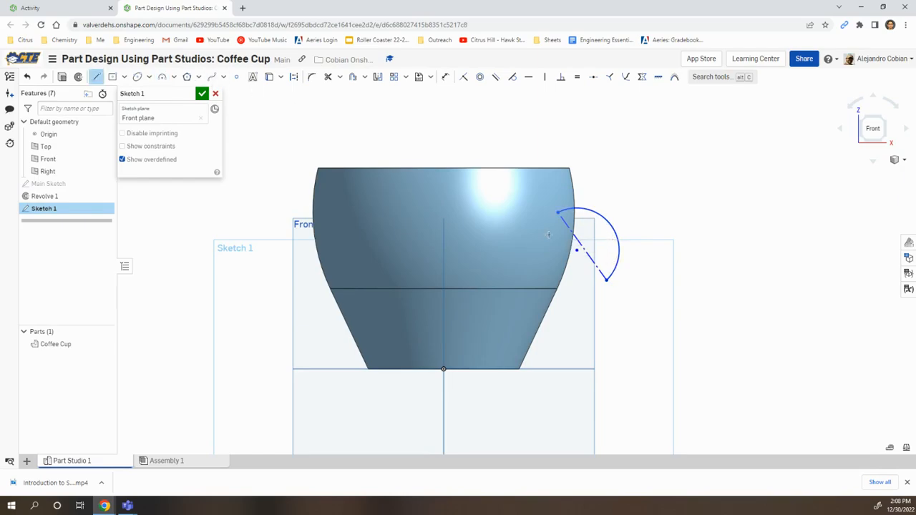
{"action": "left_click", "coordinate": [606, 279]}
{"action": "left_click", "coordinate": [511, 353]}
Step: Make the handle line tangent to the arc and turn on the display of sketch constraints
{"action": "left_click", "coordinate": [618, 279]}
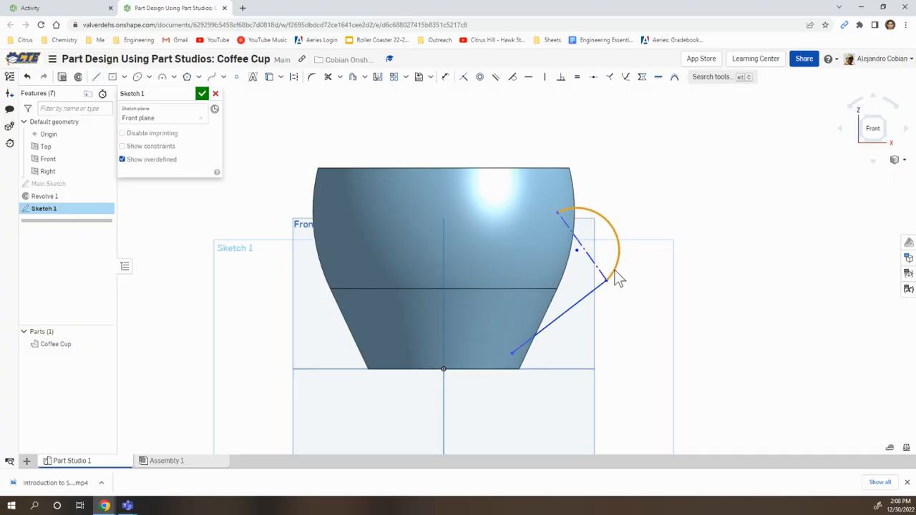
{"action": "left_click", "coordinate": [512, 79]}
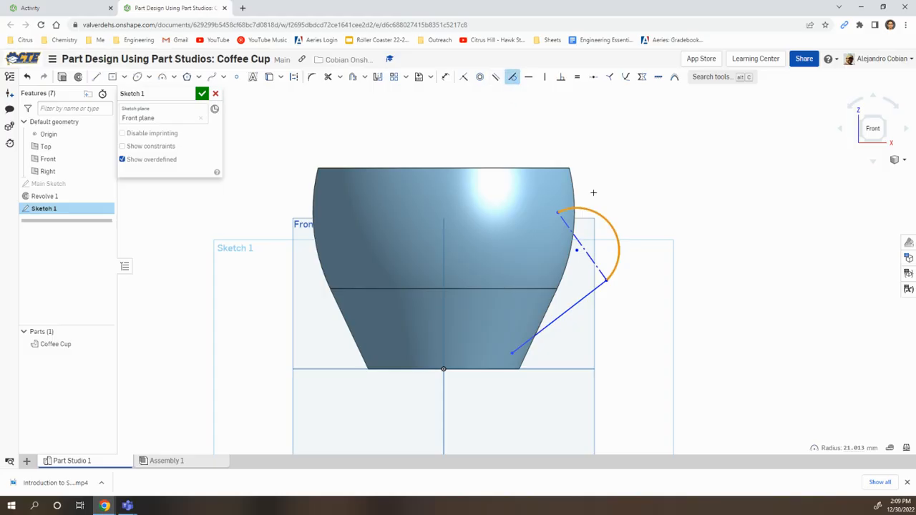
{"action": "left_click", "coordinate": [592, 291]}
{"action": "left_click", "coordinate": [121, 146]}
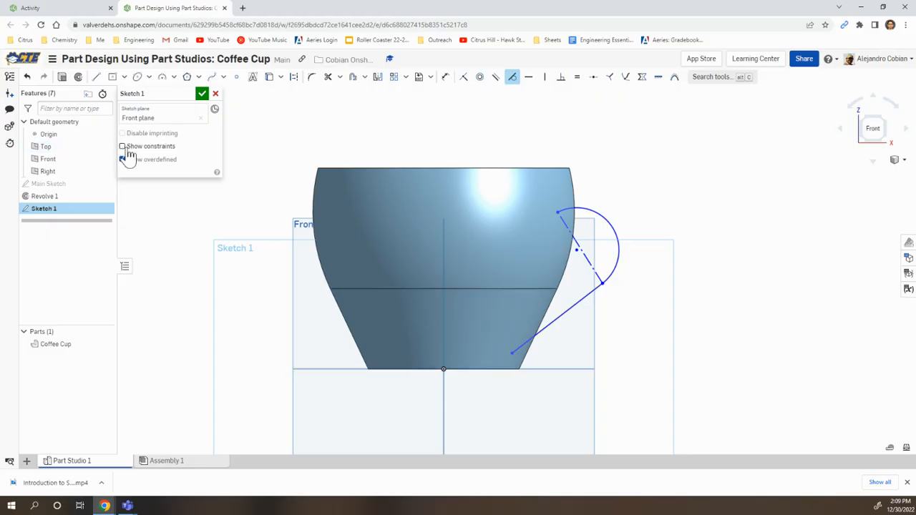
Step: Make the arc's center point coincident with the midpoint of the construction line
{"action": "scroll", "coordinate": [626, 294], "scroll_direction": "up", "scroll_amount": 2}
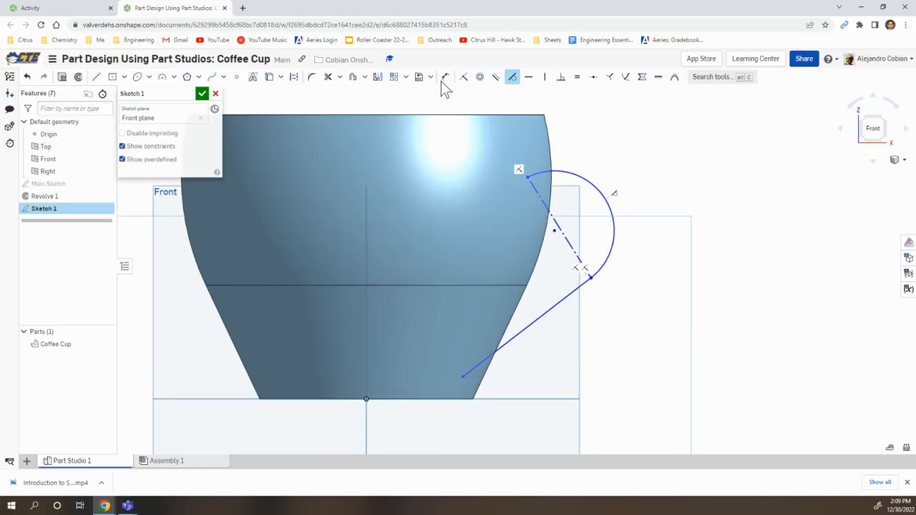
{"action": "left_click", "coordinate": [464, 77]}
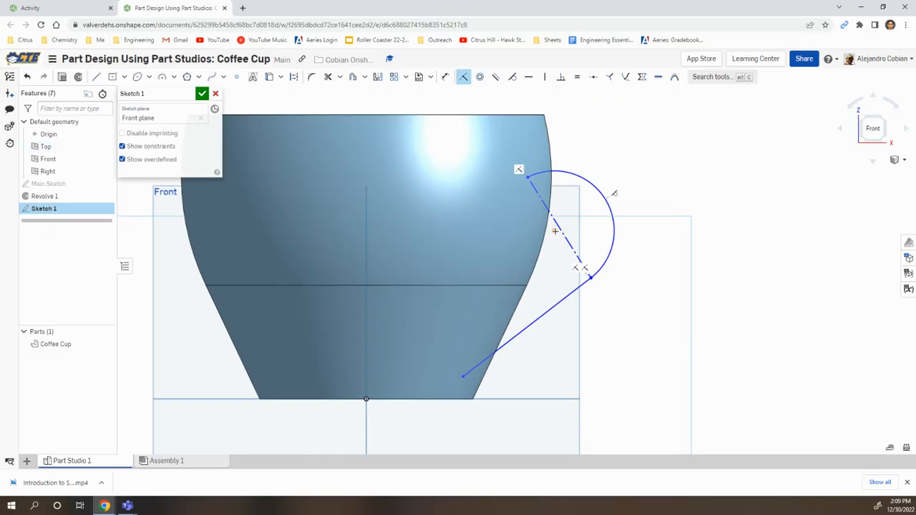
{"action": "left_click", "coordinate": [554, 230]}
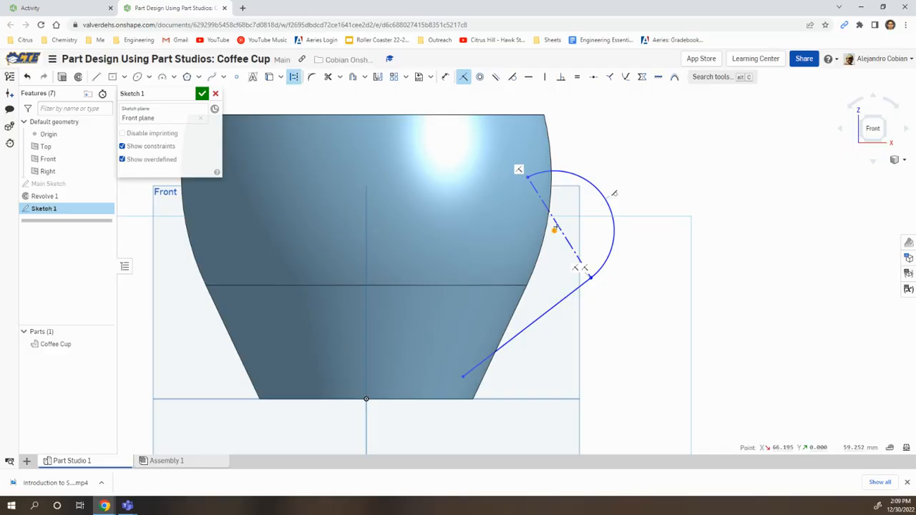
{"action": "left_click", "coordinate": [557, 226]}
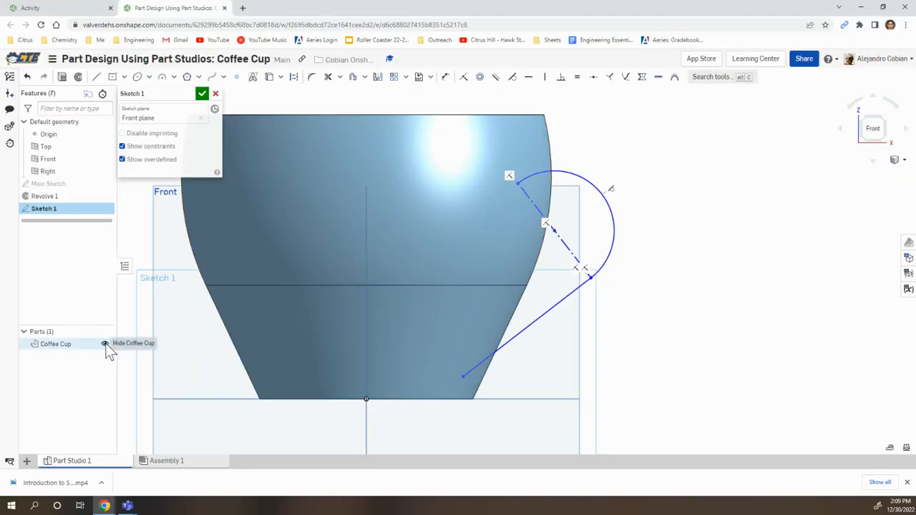
Step: Hide the Coffee Cup part and show Main Sketch as reference for the handle sketch
{"action": "left_click", "coordinate": [104, 344]}
{"action": "left_click", "coordinate": [104, 344]}
{"action": "left_click", "coordinate": [105, 345]}
{"action": "left_click", "coordinate": [105, 345]}
{"action": "left_click", "coordinate": [104, 345]}
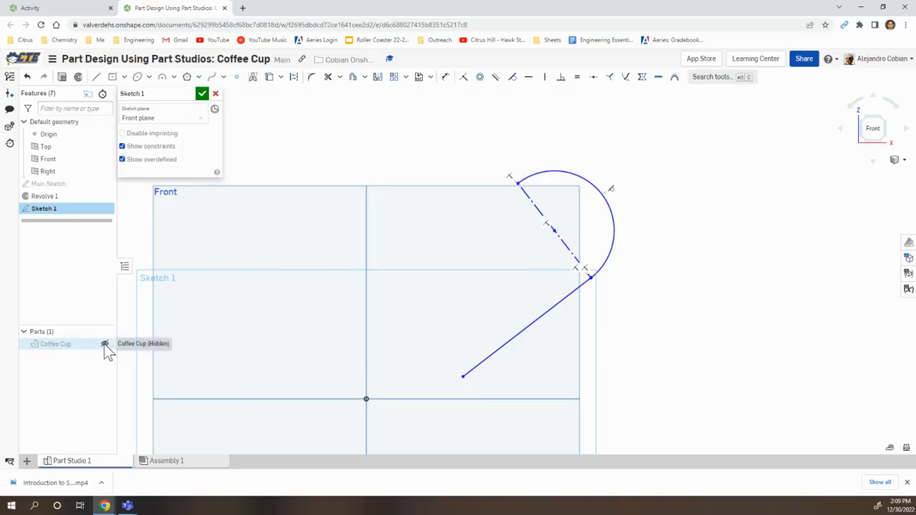
{"action": "left_click", "coordinate": [104, 184]}
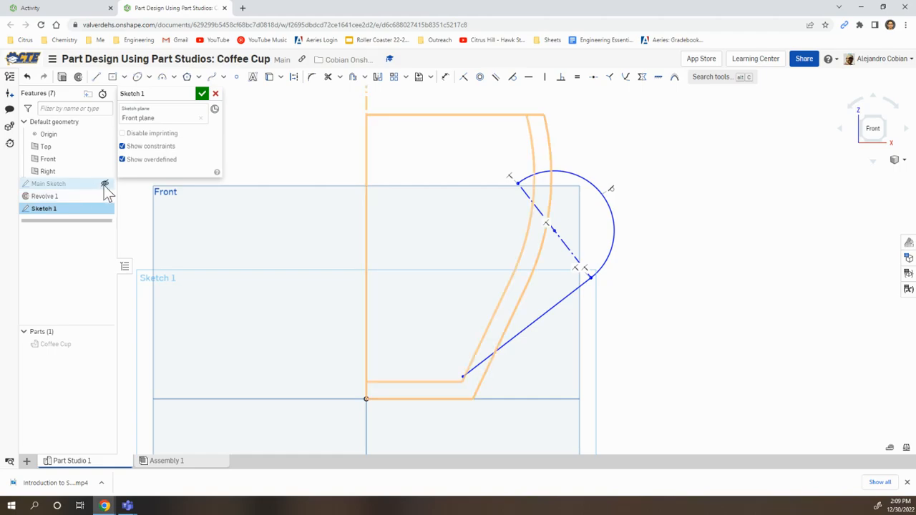
{"action": "left_click", "coordinate": [104, 184]}
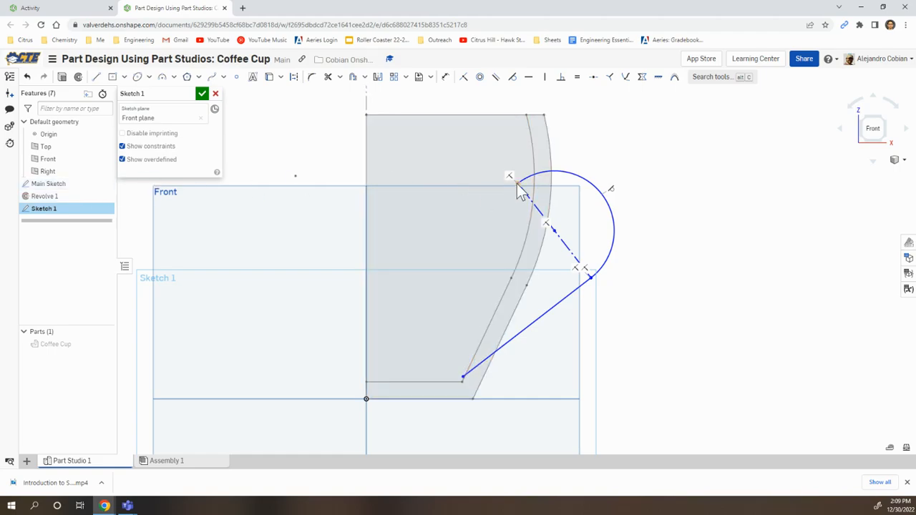
Step: Make the handle path's upper endpoint coincident with the cup's inner arc and its lower endpoint coincident with the inner slanted line
{"action": "key", "text": "alt+Tab"}
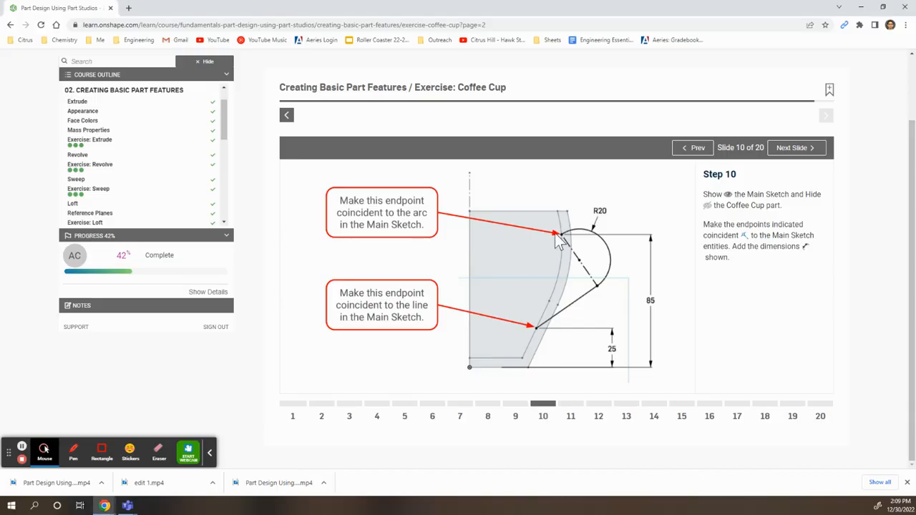
{"action": "key", "text": "alt+Tab"}
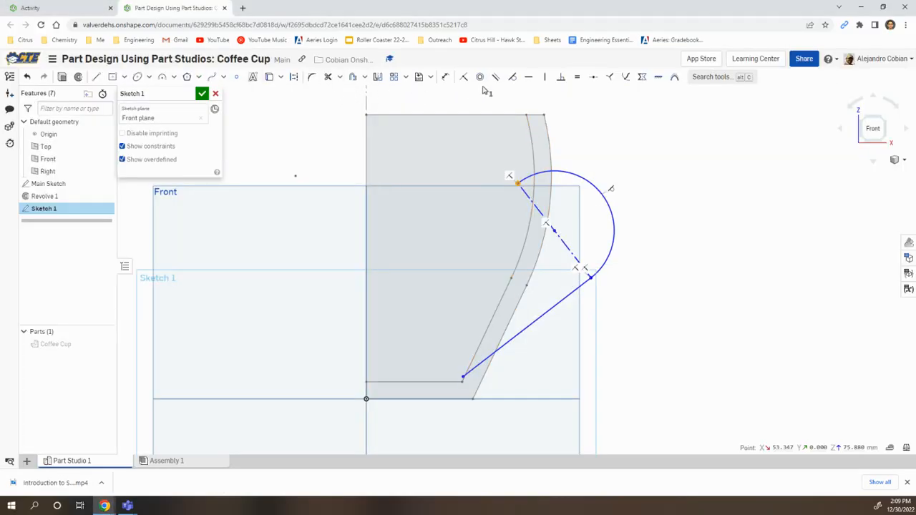
{"action": "left_click", "coordinate": [463, 77]}
{"action": "left_click", "coordinate": [534, 168]}
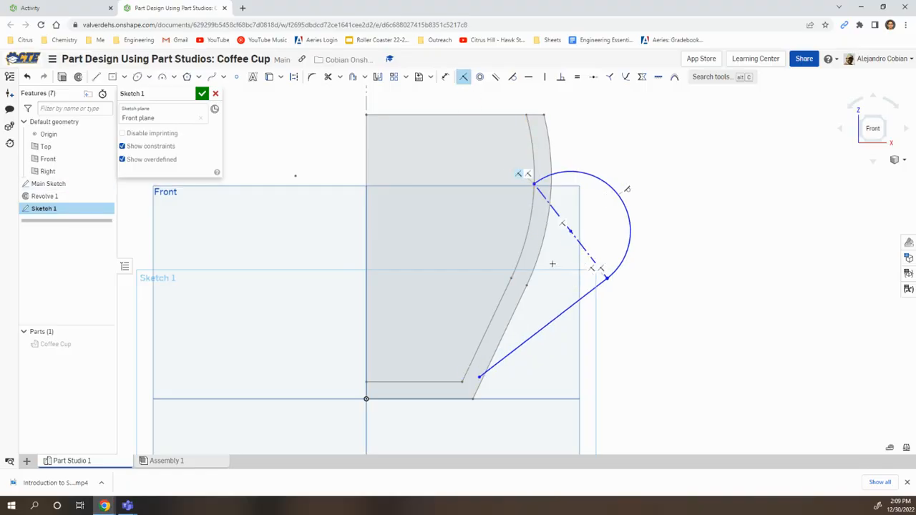
{"action": "left_click", "coordinate": [477, 377]}
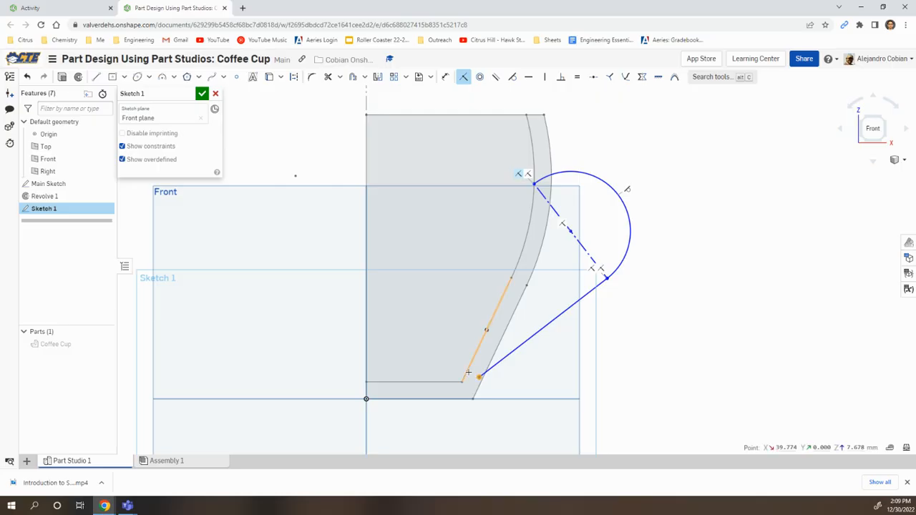
{"action": "left_click", "coordinate": [468, 372]}
{"action": "key", "text": "i"}
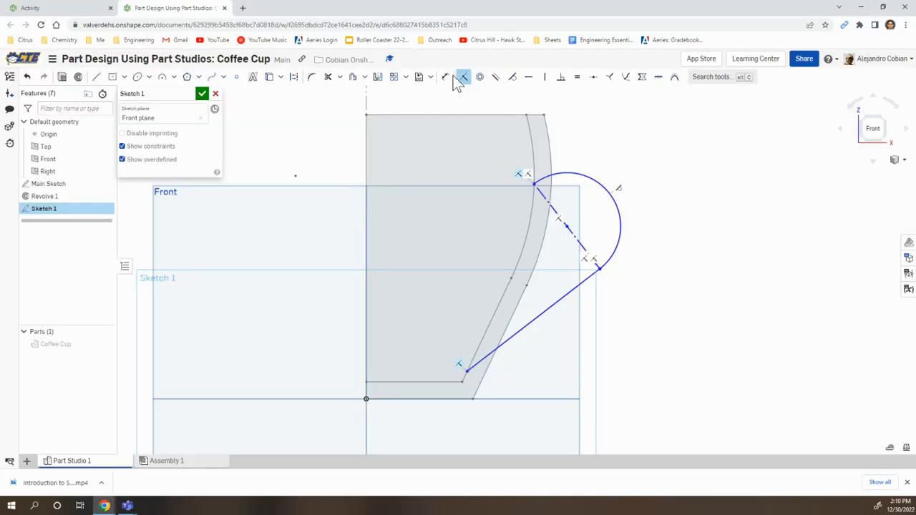
Step: Dimension the handle arc's radius as 20 mm
{"action": "left_click", "coordinate": [445, 77]}
{"action": "left_click", "coordinate": [616, 189]}
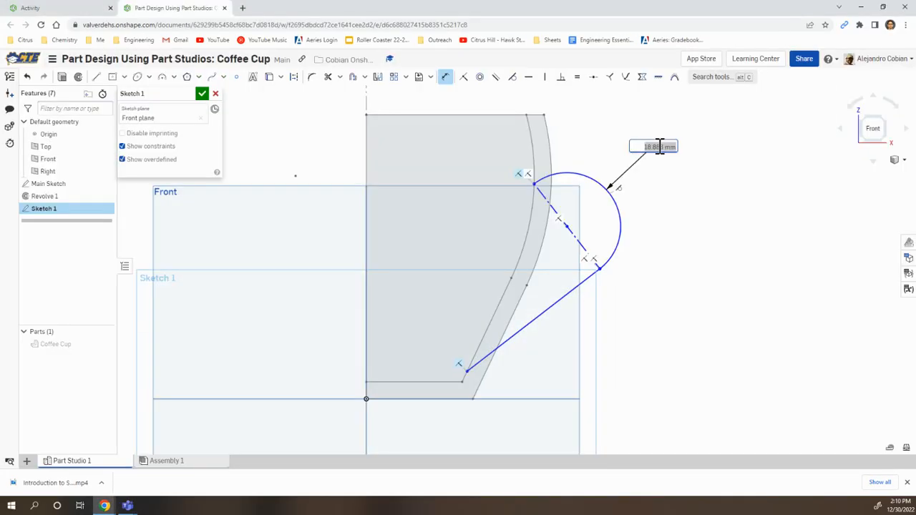
{"action": "left_click", "coordinate": [659, 146]}
{"action": "type", "text": "20"}
{"action": "key", "text": "Return"}
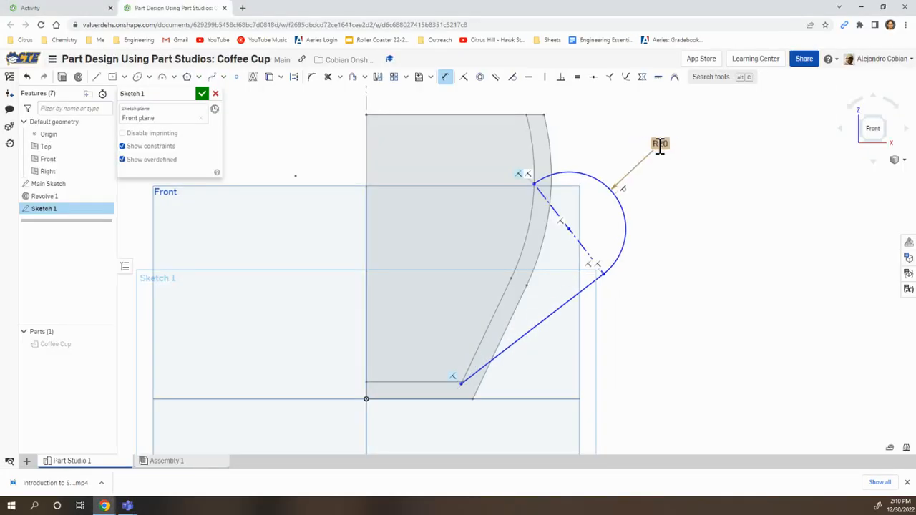
Step: Dimension the height of the handle's upper endpoint above the cup's base as 85 mm
{"action": "left_click", "coordinate": [533, 185]}
{"action": "left_click", "coordinate": [472, 399]}
{"action": "left_click", "coordinate": [639, 346]}
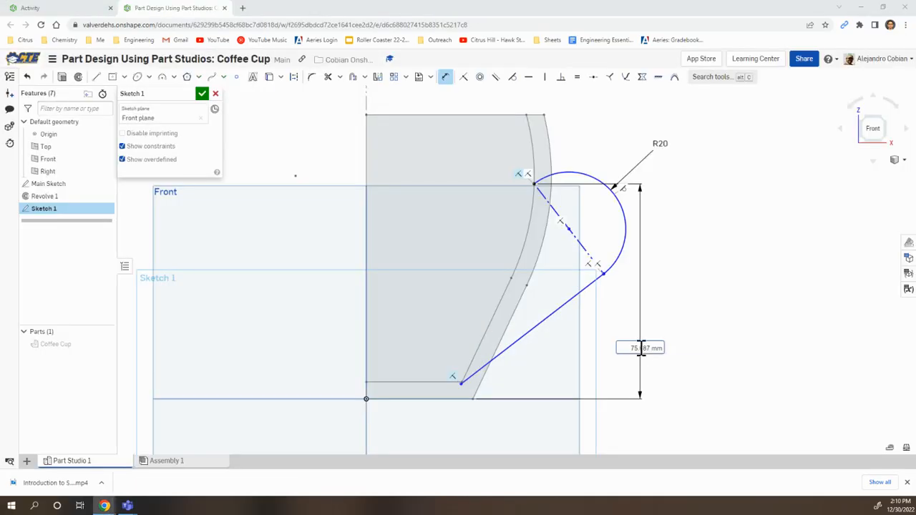
{"action": "type", "text": "85"}
{"action": "key", "text": "Return"}
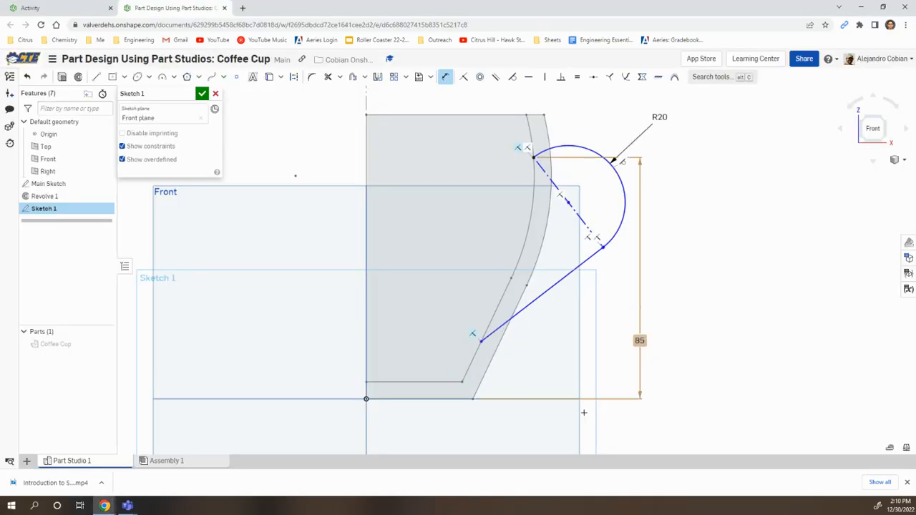
Step: Dimension the height of the handle line's lower endpoint above the cup's base as 25 mm
{"action": "left_click", "coordinate": [459, 397]}
{"action": "left_click", "coordinate": [481, 340]}
{"action": "left_click", "coordinate": [543, 372]}
{"action": "type", "text": "25"}
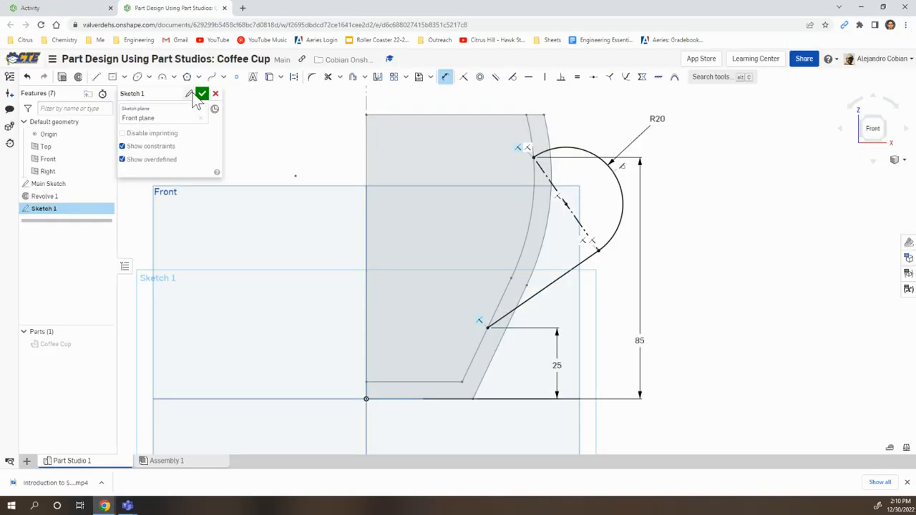
Step: Rename the handle sketch as Path and accept it
{"action": "left_click", "coordinate": [190, 94]}
{"action": "type", "text": "Pat"}
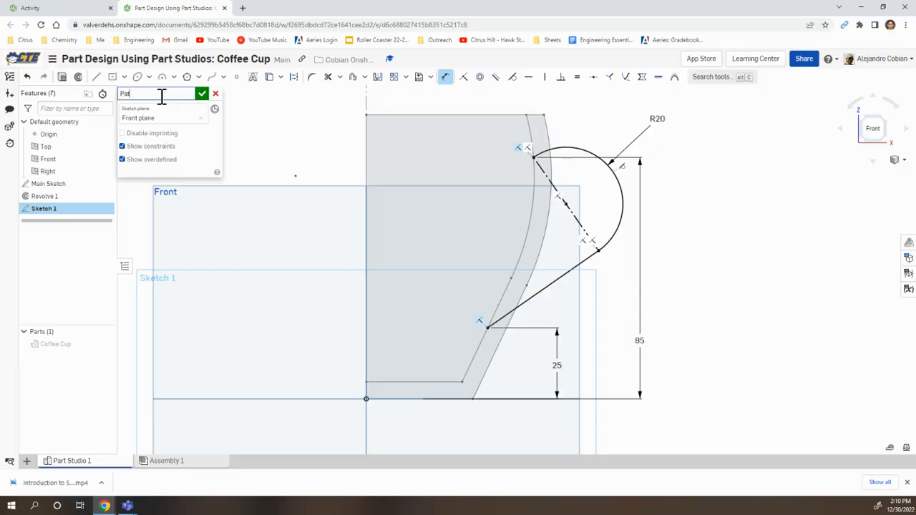
{"action": "type", "text": "h"}
{"action": "left_click", "coordinate": [204, 95]}
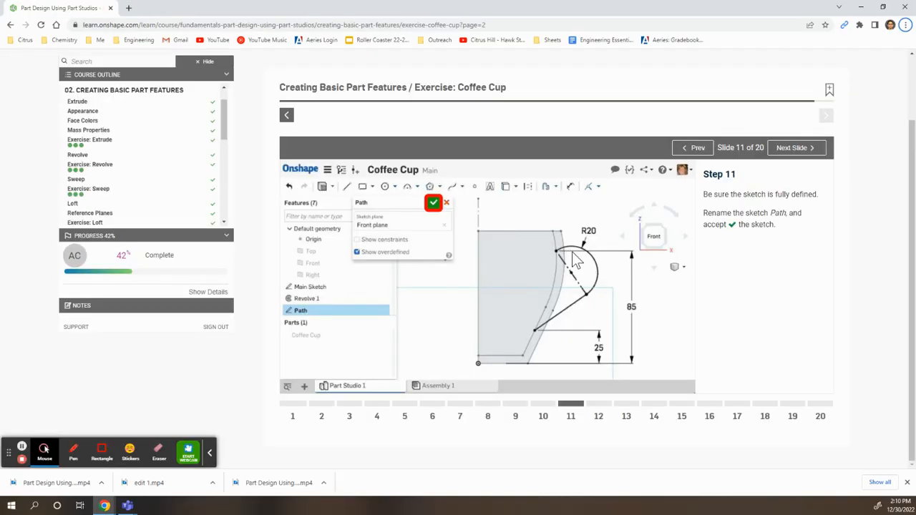
Step: Create a Curve point plane at the lower endpoint of the Path sketch, using its straight handle line as the curve
{"action": "left_click", "coordinate": [599, 405]}
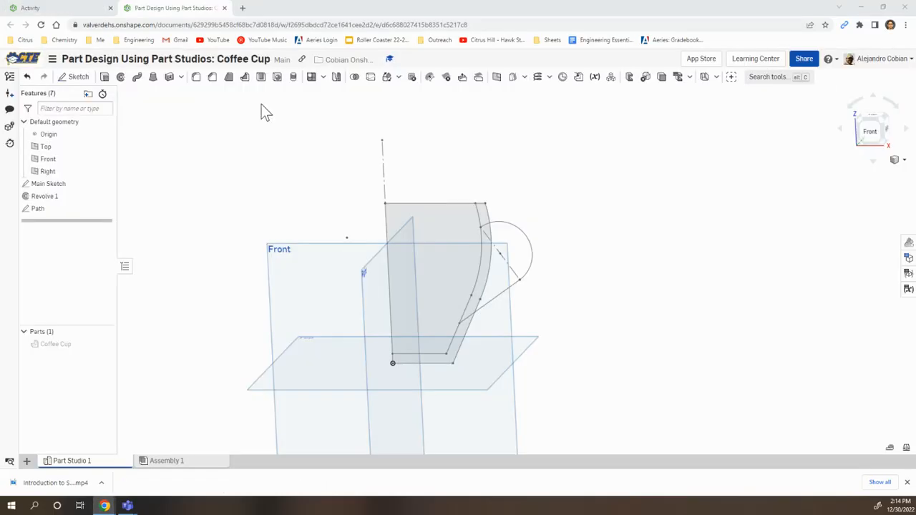
{"action": "key", "text": "p"}
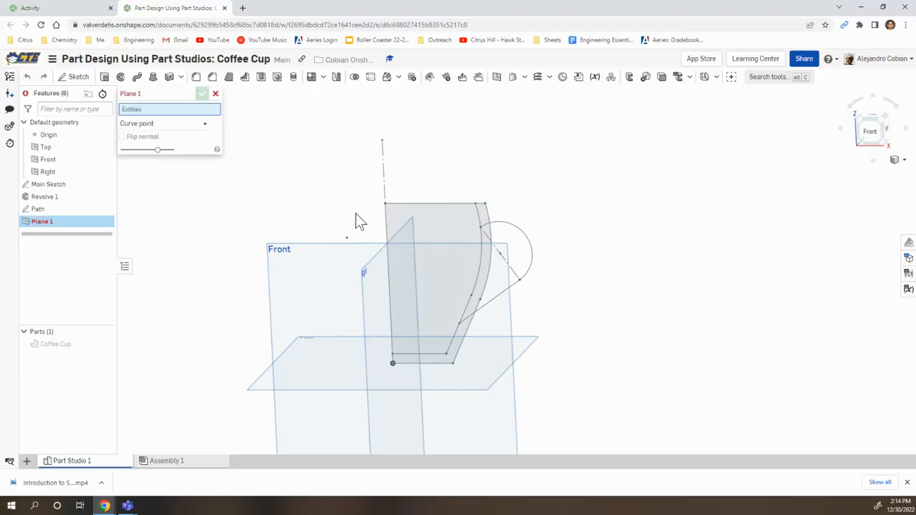
{"action": "left_click", "coordinate": [160, 126]}
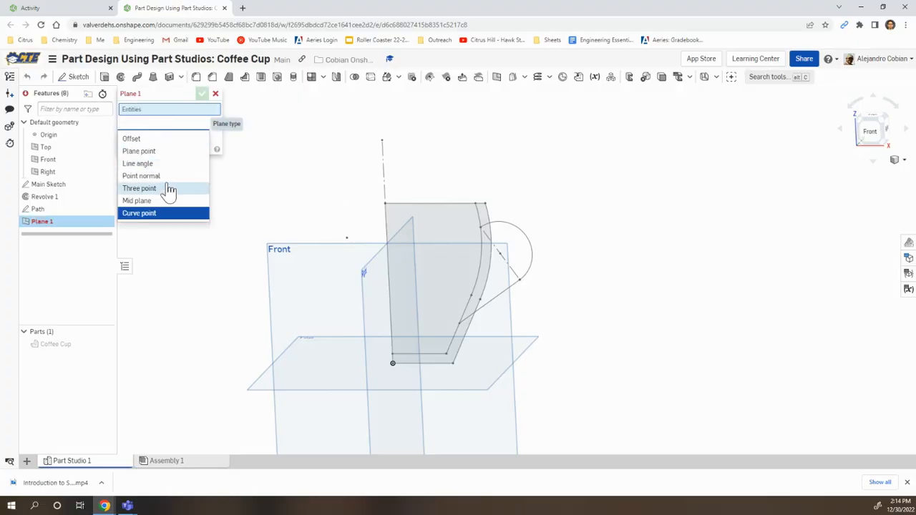
{"action": "left_click", "coordinate": [164, 215]}
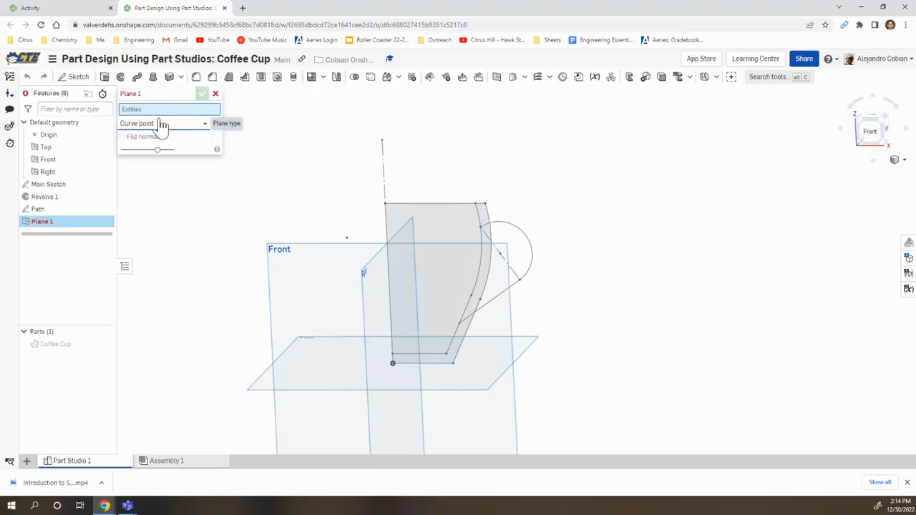
{"action": "scroll", "coordinate": [469, 322], "scroll_direction": "up", "scroll_amount": 5}
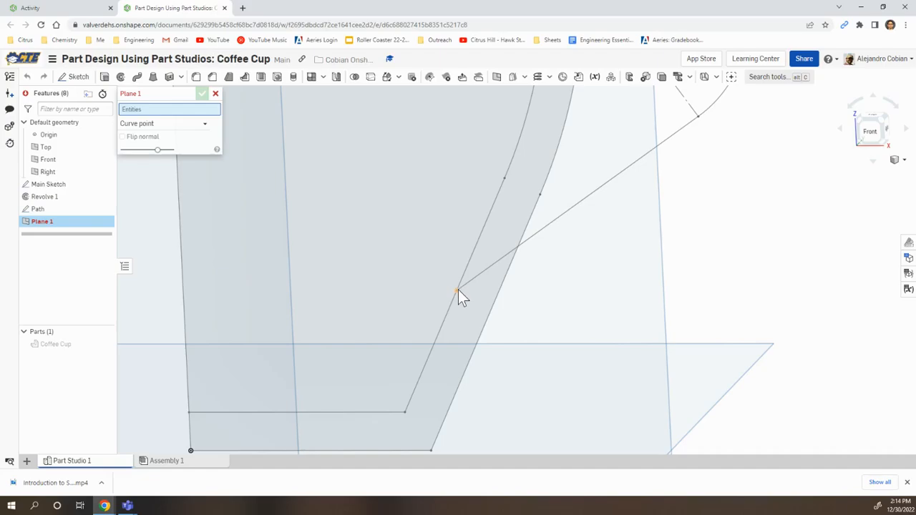
{"action": "left_click", "coordinate": [457, 292]}
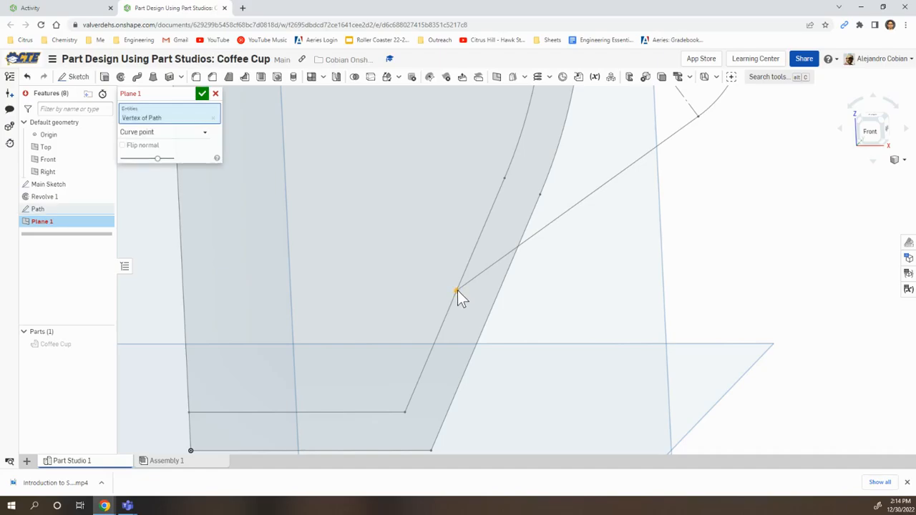
{"action": "left_click", "coordinate": [502, 264]}
{"action": "mouse_move", "coordinate": [528, 330]}
{"action": "right_mouse_down"}
{"action": "mouse_move", "coordinate": [539, 323]}
{"action": "mouse_move", "coordinate": [518, 318]}
{"action": "right_mouse_up"}
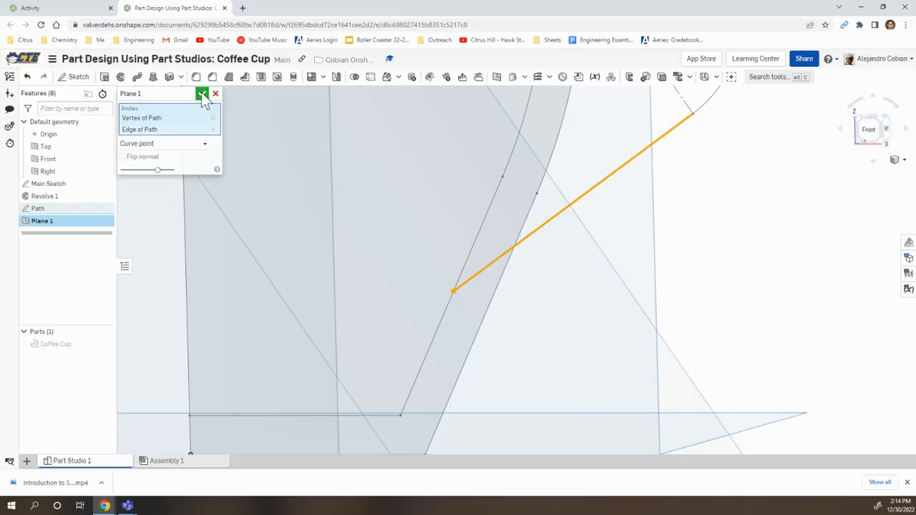
{"action": "left_click", "coordinate": [202, 96]}
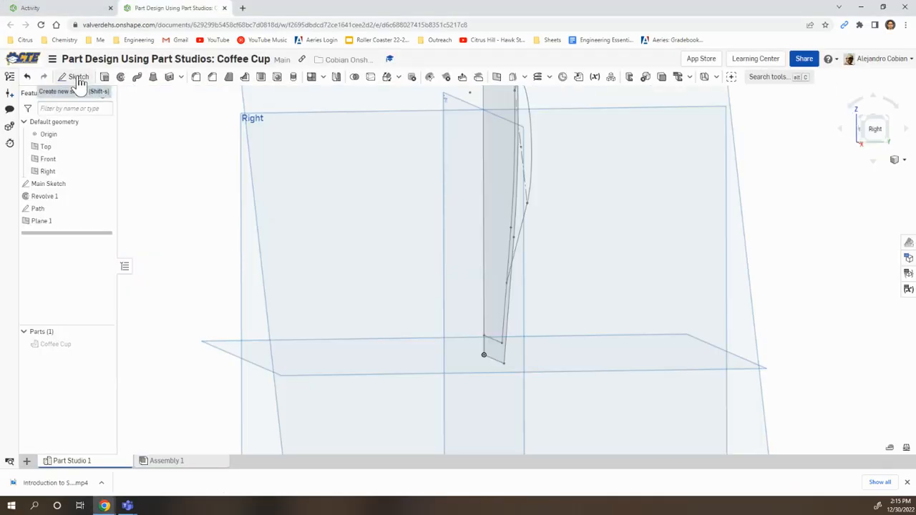
Step: Start a sketch on Plane 1 and draw an ellipse about 4.2 mm wide centered on the path's lower endpoint
{"action": "left_click", "coordinate": [75, 76]}
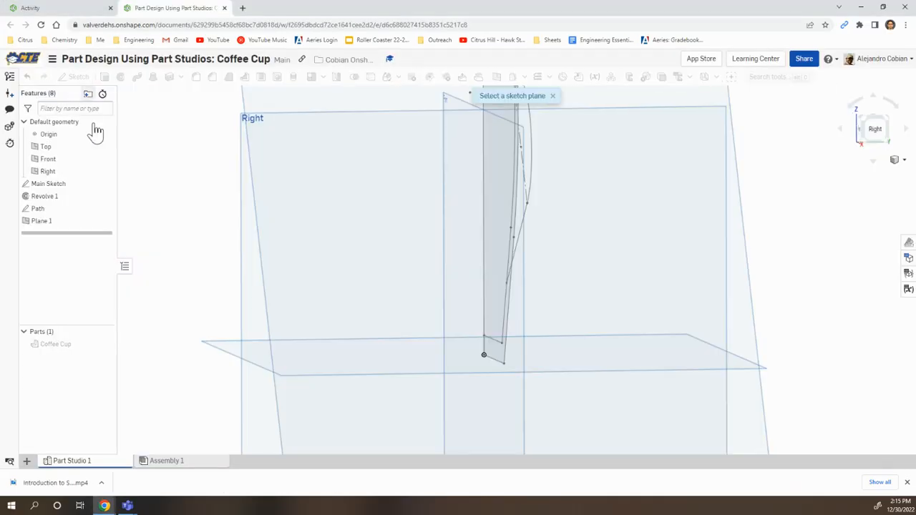
{"action": "left_click", "coordinate": [67, 223]}
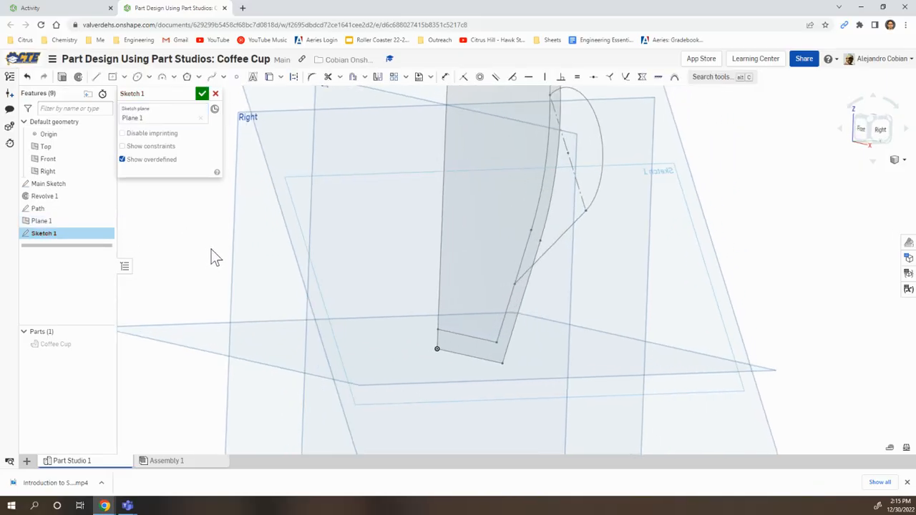
{"action": "left_click", "coordinate": [137, 78]}
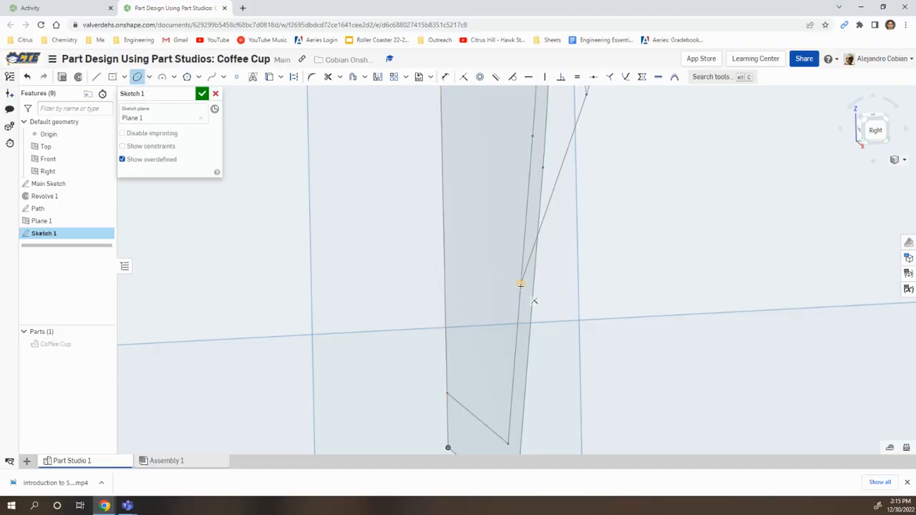
{"action": "left_click", "coordinate": [519, 285]}
{"action": "left_click", "coordinate": [511, 283]}
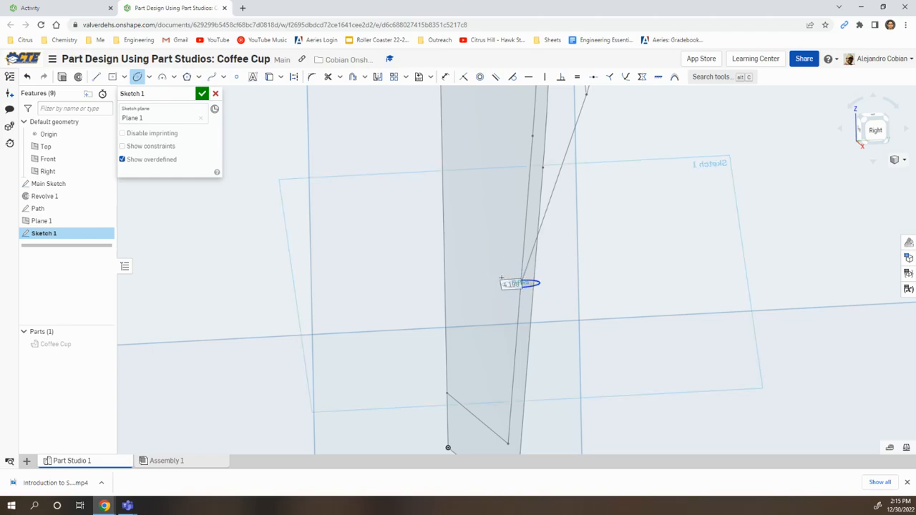
{"action": "key", "text": "n"}
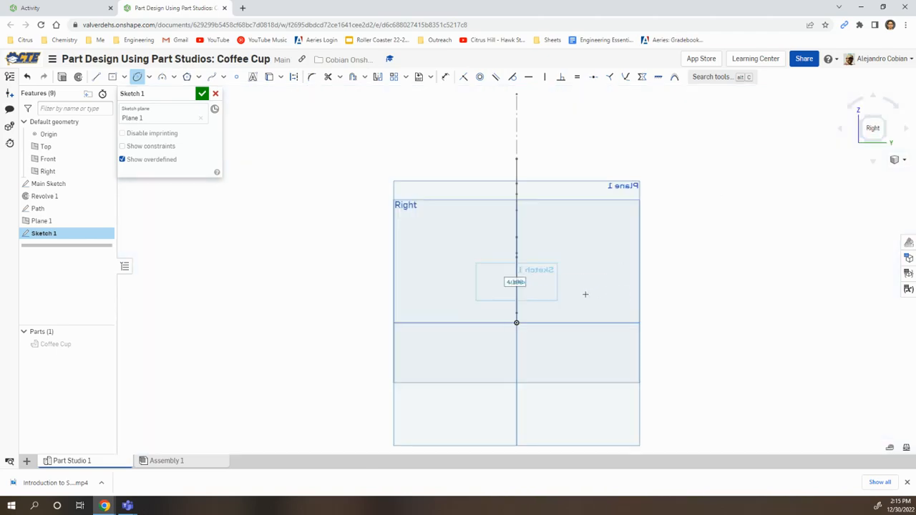
{"action": "scroll", "coordinate": [493, 262], "scroll_direction": "up", "scroll_amount": 8}
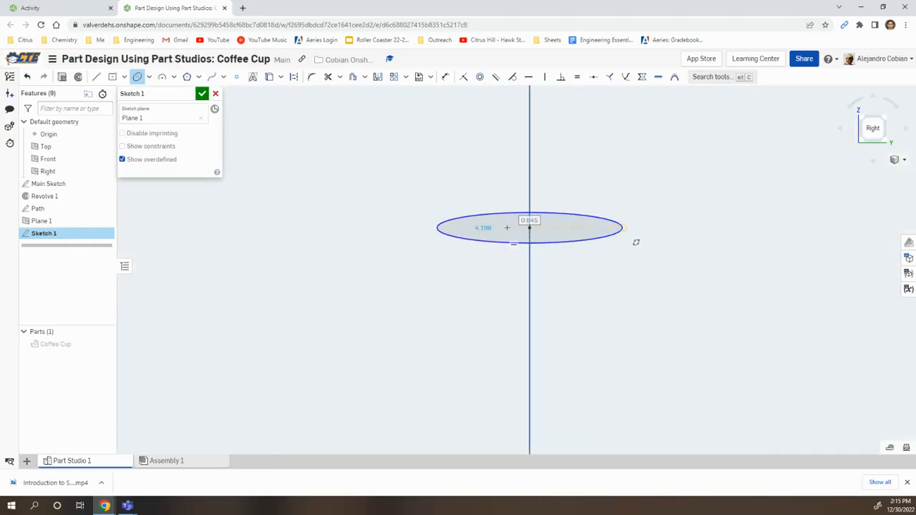
Step: Dimension the ellipse's width as 14 mm
{"action": "key", "text": "u"}
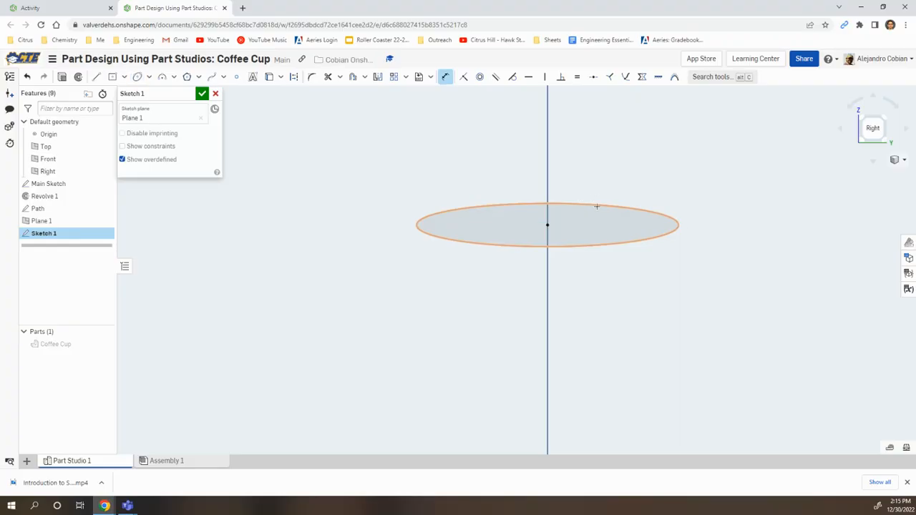
{"action": "left_click", "coordinate": [597, 205]}
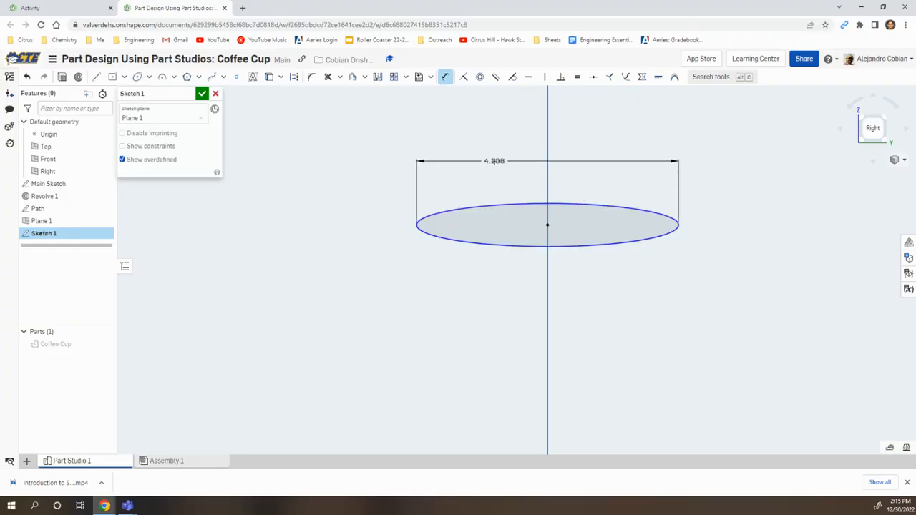
{"action": "double_click", "coordinate": [494, 160]}
{"action": "type", "text": "14"}
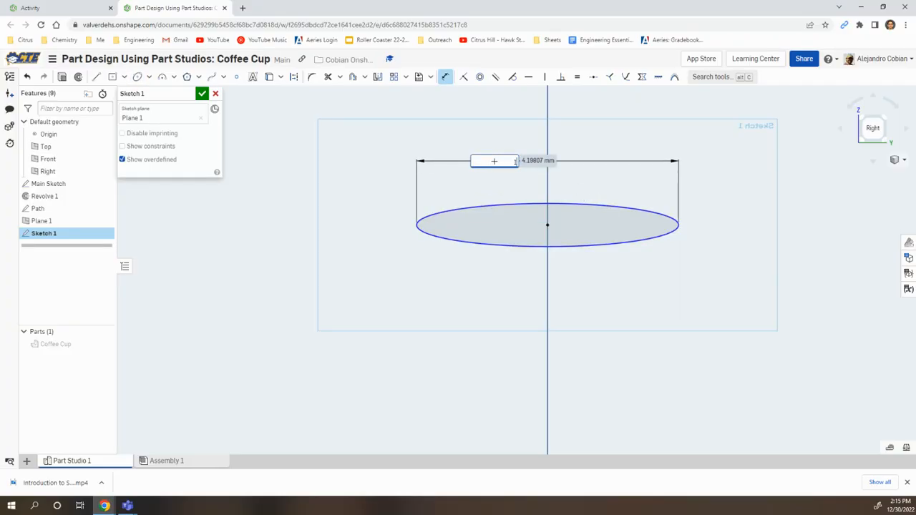
{"action": "key", "text": "Return"}
Step: Dimension the ellipse's height as 10 mm
{"action": "scroll", "coordinate": [656, 214], "scroll_direction": "down", "scroll_amount": 4}
{"action": "left_click", "coordinate": [699, 197]}
{"action": "left_click", "coordinate": [847, 227]}
{"action": "type", "text": "10"}
{"action": "key", "text": "Return"}
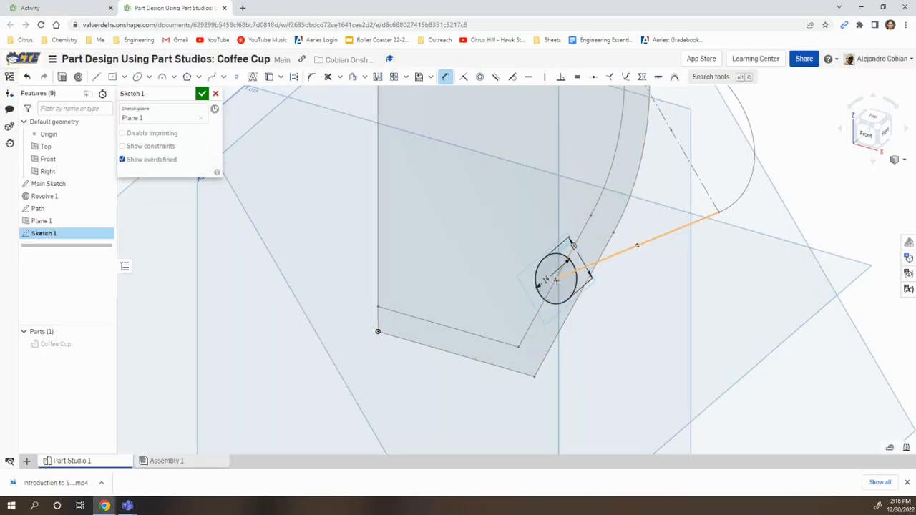
Step: Rename the ellipse sketch as Profile and accept it
{"action": "scroll", "coordinate": [712, 254], "scroll_direction": "down", "scroll_amount": 4}
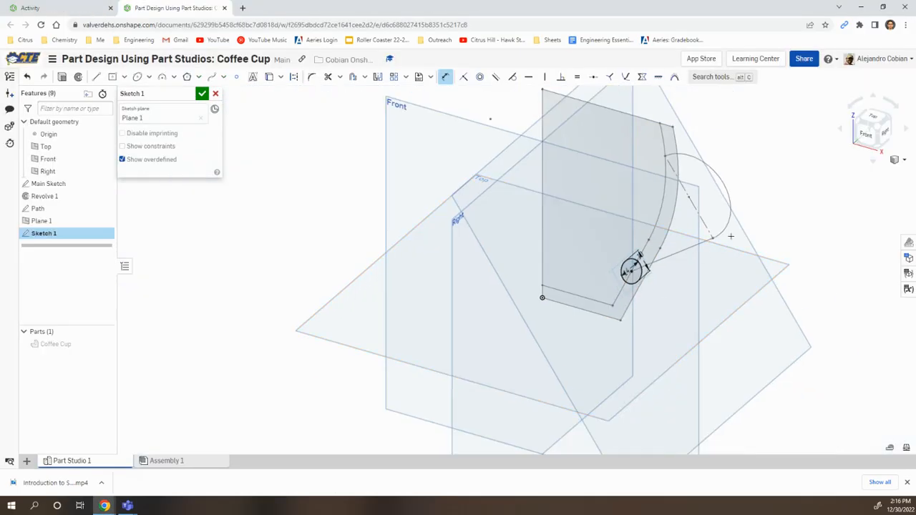
{"action": "scroll", "coordinate": [731, 236], "scroll_direction": "up", "scroll_amount": 3}
{"action": "left_click", "coordinate": [193, 94]}
{"action": "type", "text": "Profile"}
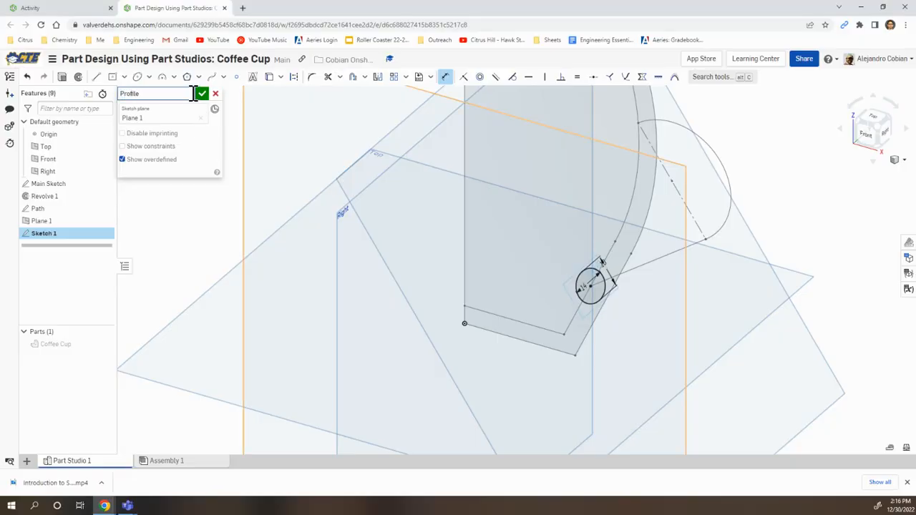
{"action": "left_click", "coordinate": [202, 94]}
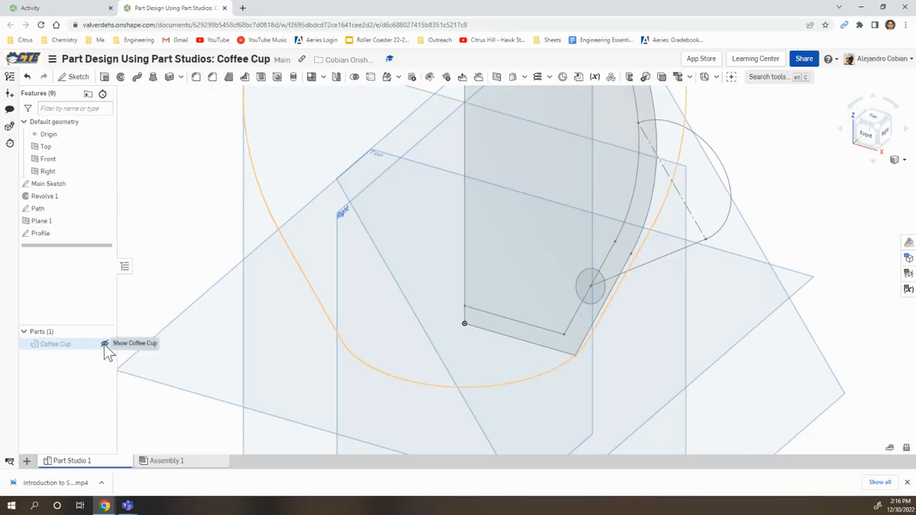
{"action": "left_click", "coordinate": [103, 344]}
{"action": "left_click", "coordinate": [103, 344]}
{"action": "left_click", "coordinate": [104, 344]}
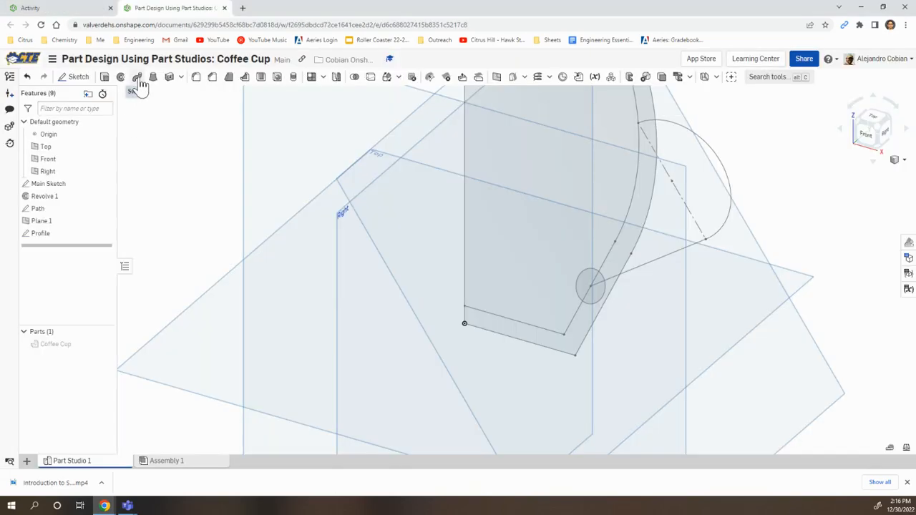
Step: Sweep the Profile sketch along the Path sketch as an Add feature, with Coffee Cup as the merge scope, and accept it
{"action": "left_click", "coordinate": [137, 77]}
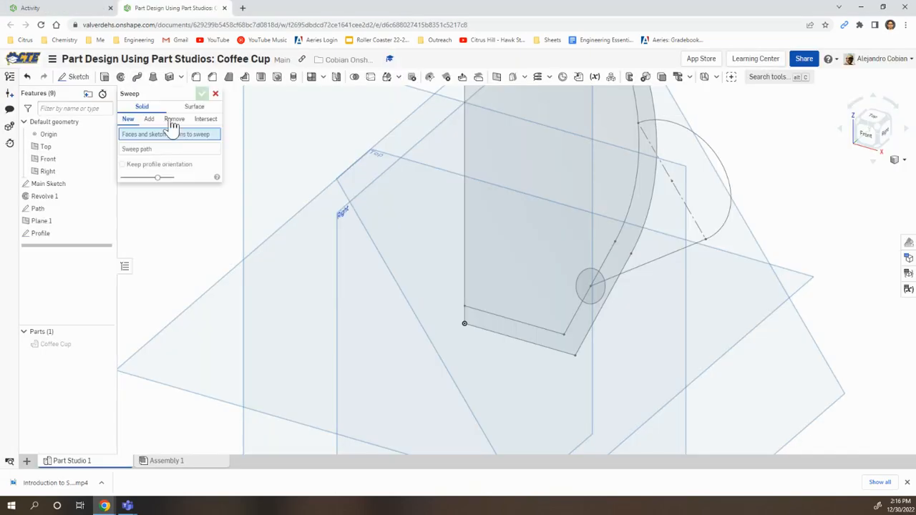
{"action": "left_click", "coordinate": [149, 119]}
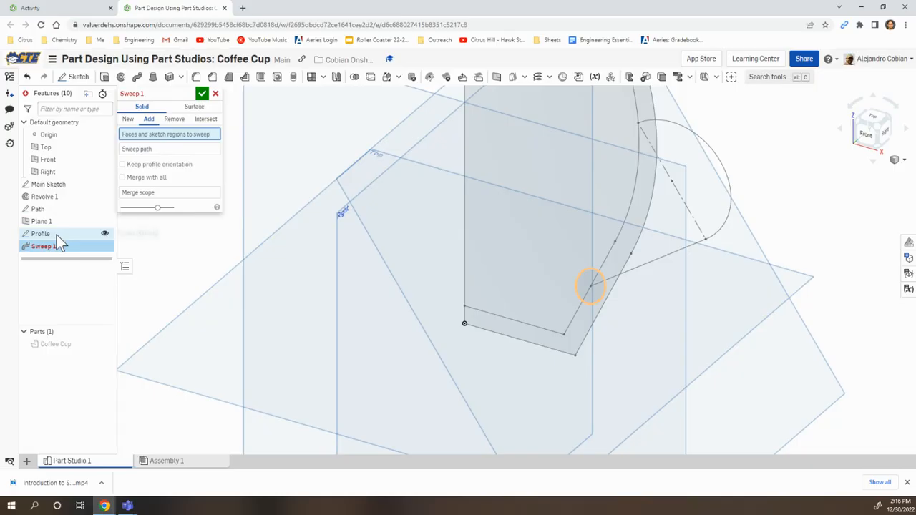
{"action": "left_click", "coordinate": [57, 235]}
{"action": "left_click", "coordinate": [151, 156]}
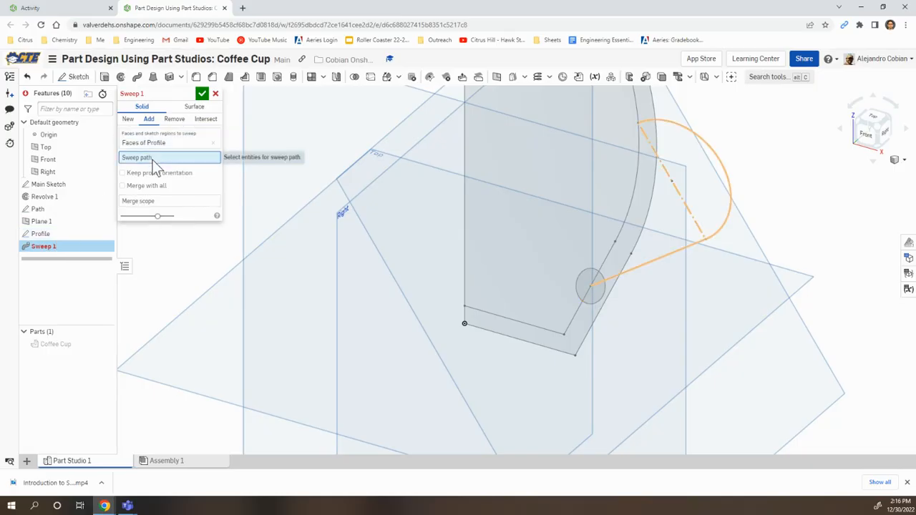
{"action": "left_click", "coordinate": [61, 212]}
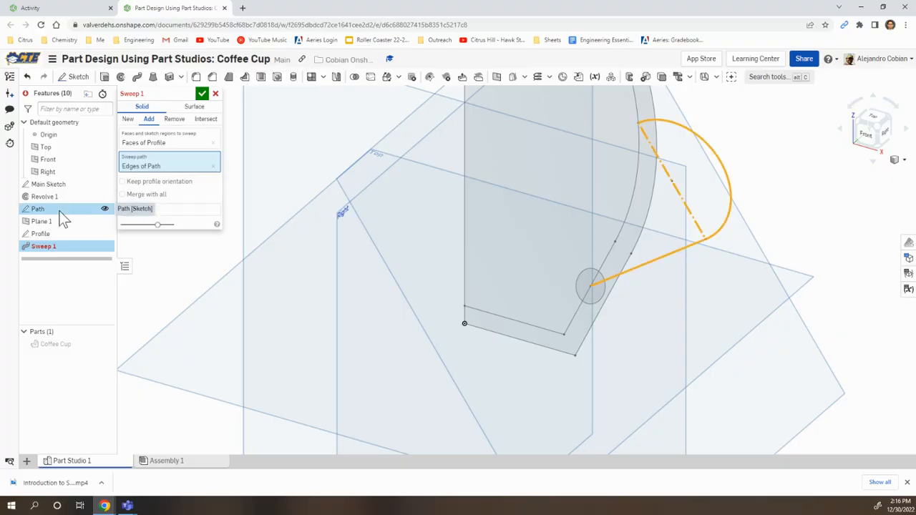
{"action": "left_click", "coordinate": [176, 210]}
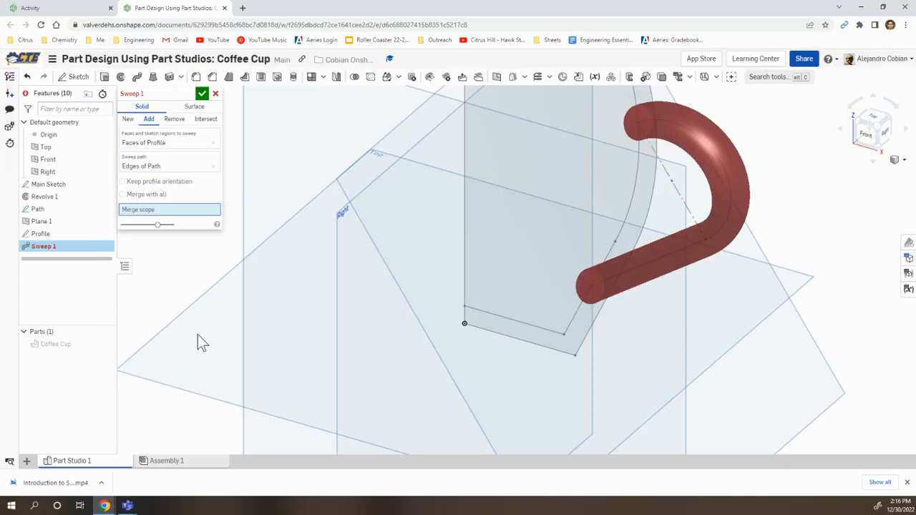
{"action": "left_click", "coordinate": [65, 343]}
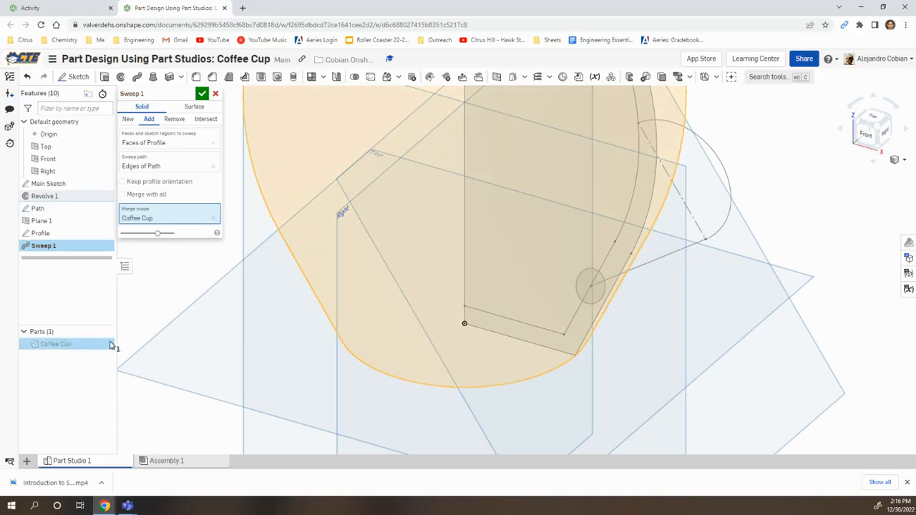
{"action": "left_click", "coordinate": [105, 344]}
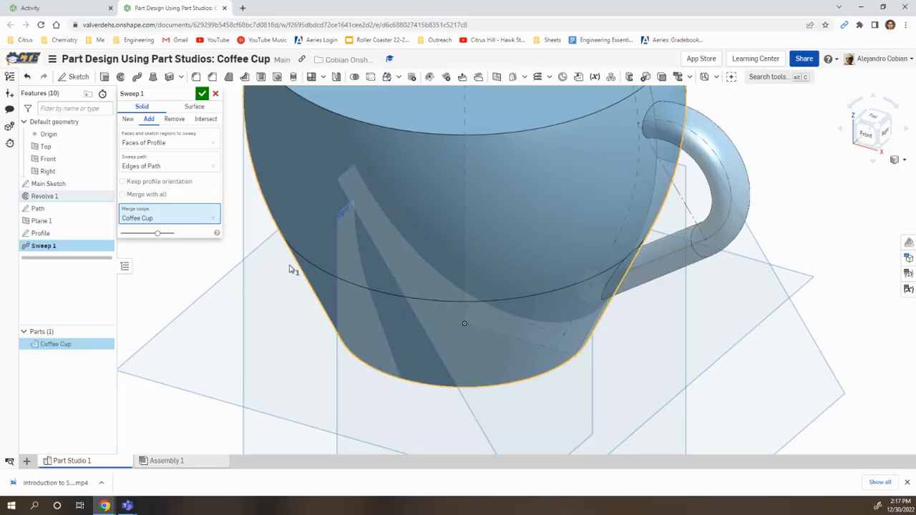
{"action": "right_click_drag", "start_coordinate": [514, 297], "coordinate": [541, 278]}
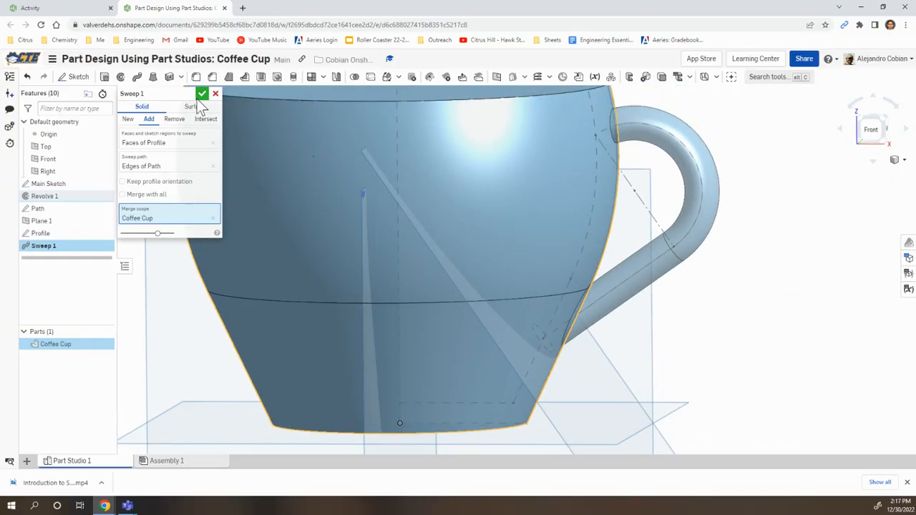
{"action": "key", "text": "alt+Tab"}
{"action": "key", "text": "alt+Tab"}
{"action": "left_click", "coordinate": [204, 95]}
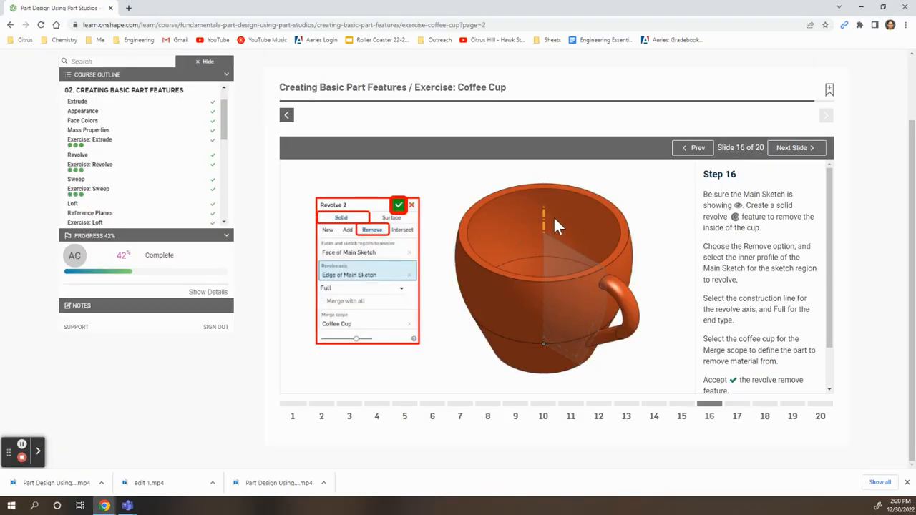
Step: Remove the cup's interior with a full revolve of the Main Sketch's inner region about its construction line, with Coffee Cup as merge scope
{"action": "key", "text": "alt+Tab"}
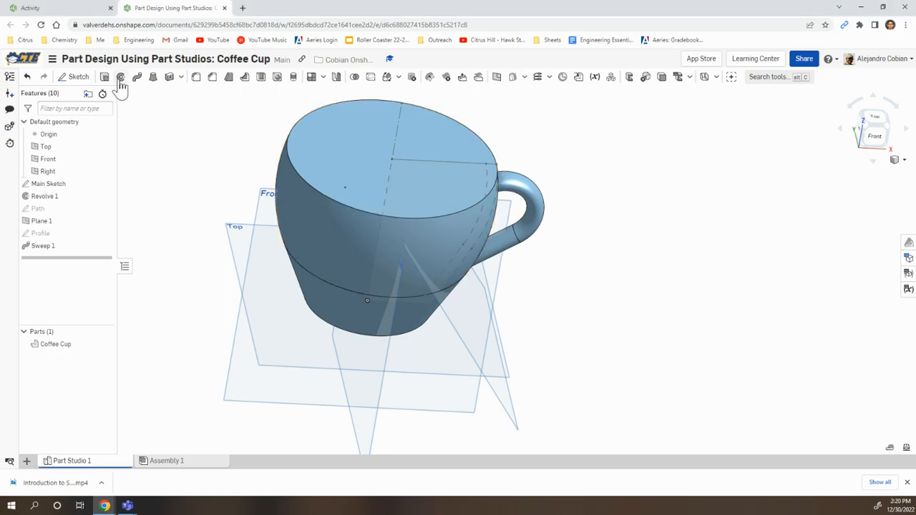
{"action": "left_click", "coordinate": [121, 78]}
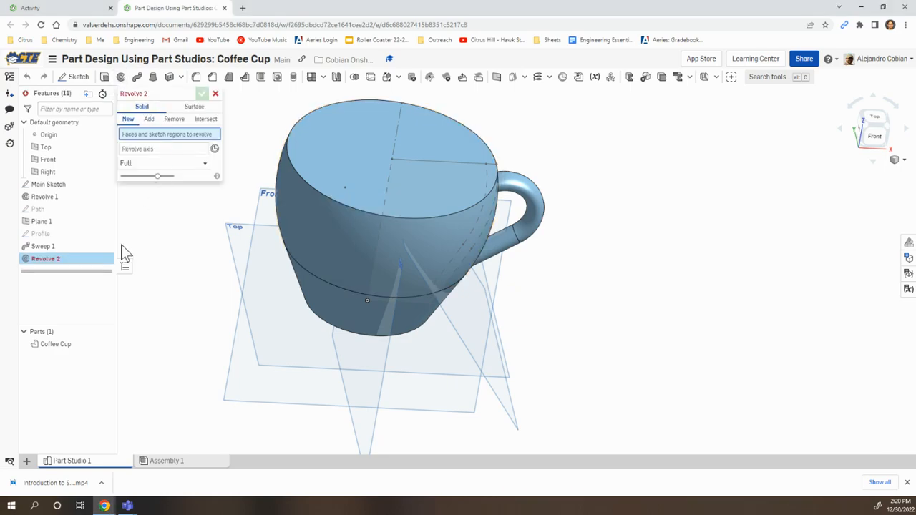
{"action": "left_click", "coordinate": [173, 120]}
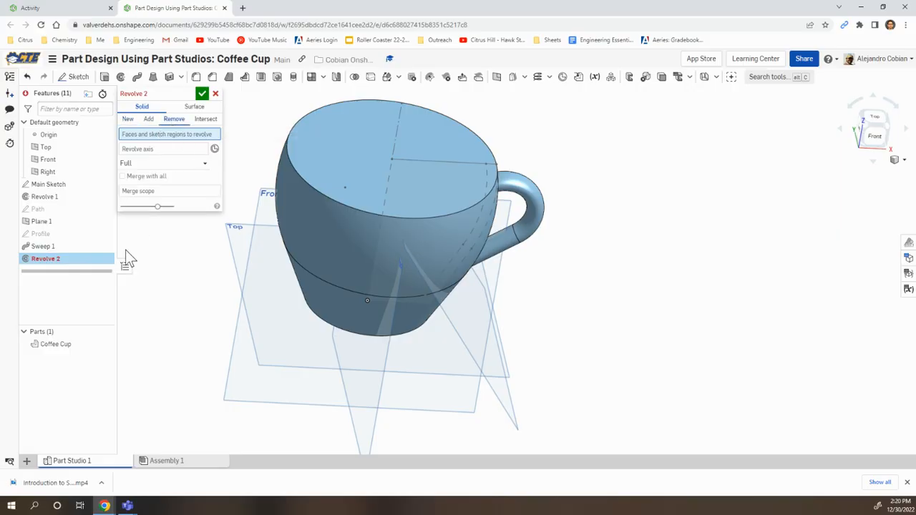
{"action": "left_click", "coordinate": [105, 345]}
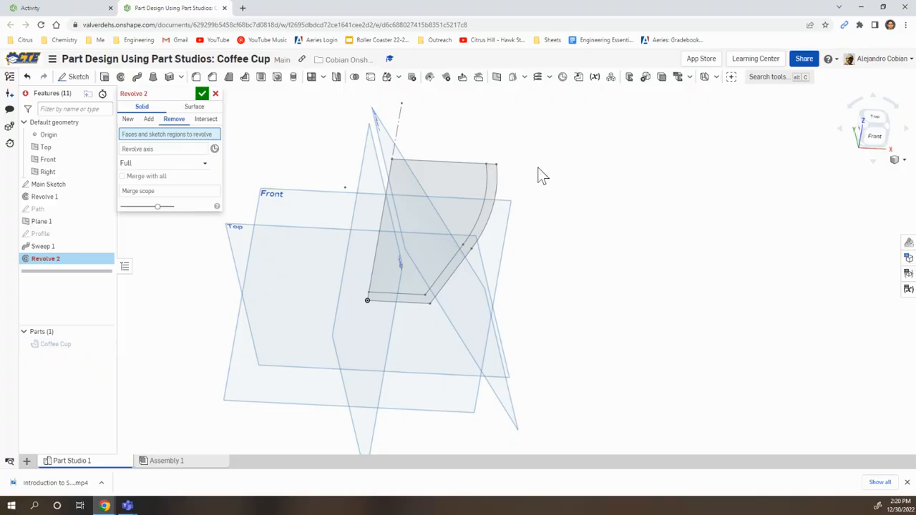
{"action": "left_click", "coordinate": [440, 194]}
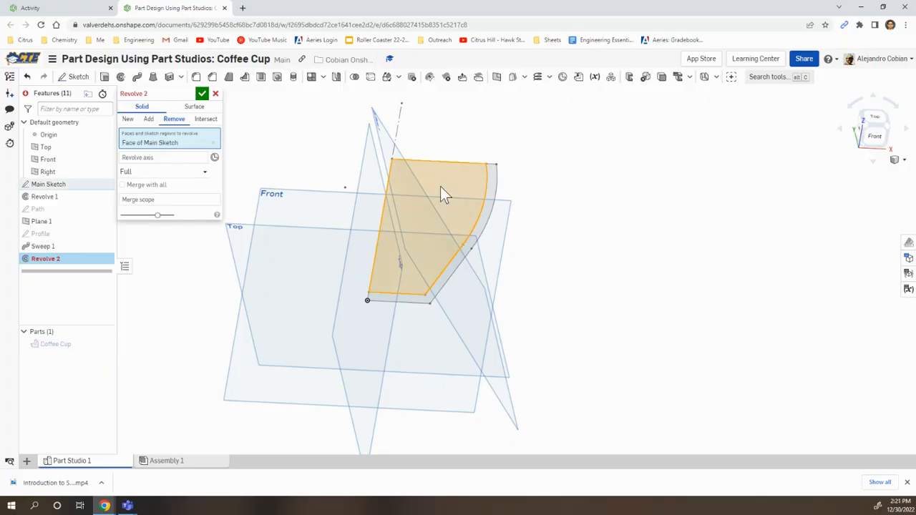
{"action": "left_click", "coordinate": [157, 159]}
{"action": "left_click", "coordinate": [399, 132]}
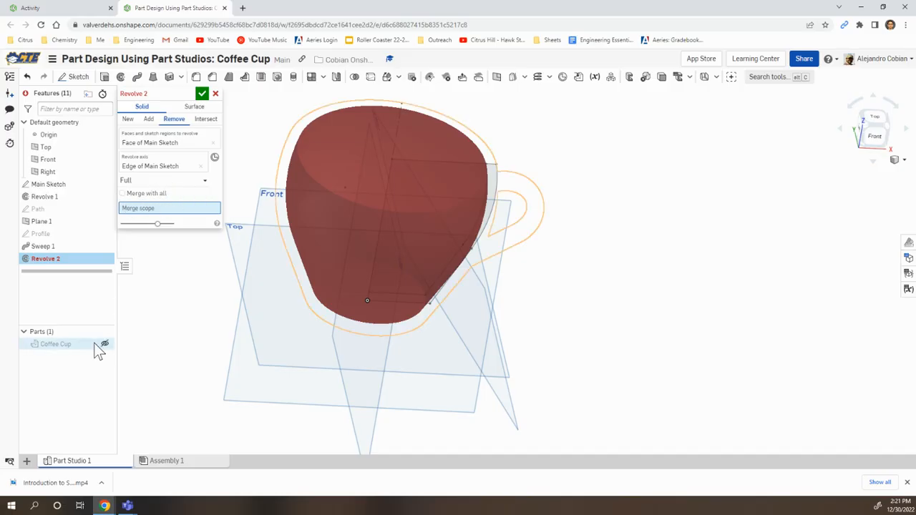
{"action": "left_click", "coordinate": [106, 344]}
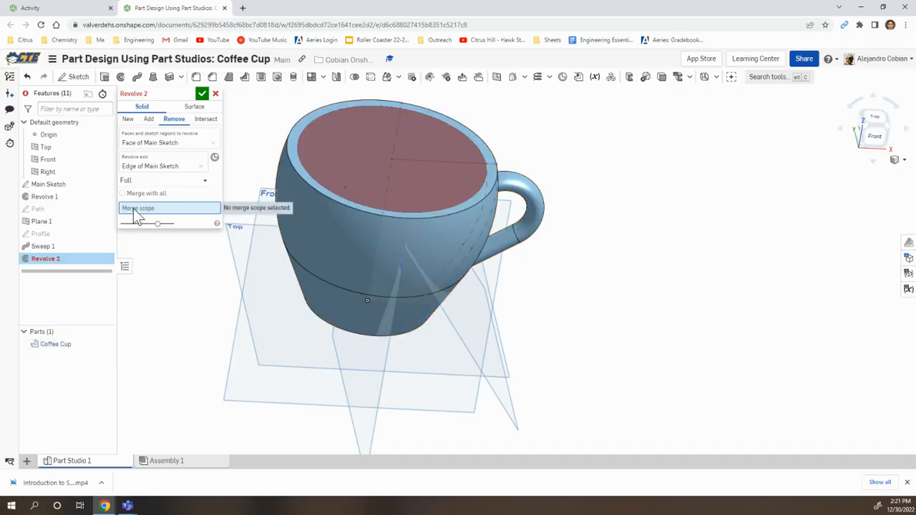
{"action": "left_click", "coordinate": [71, 347]}
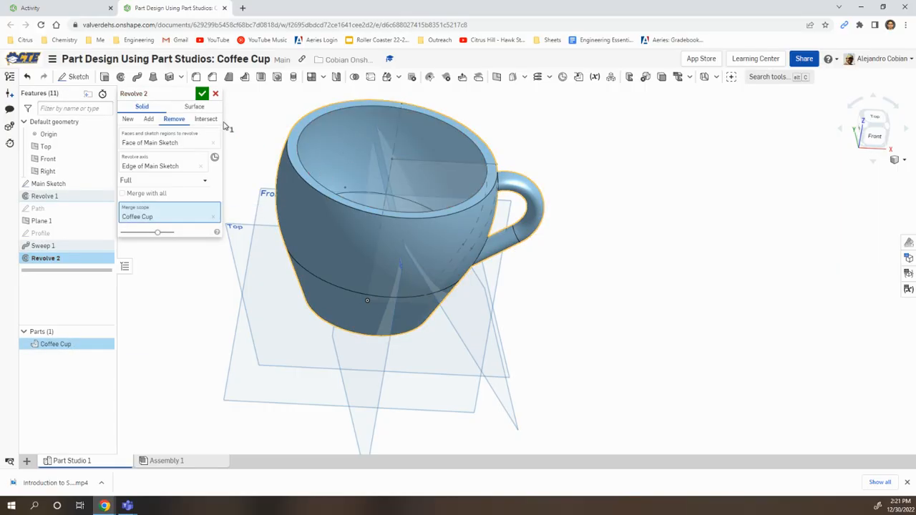
{"action": "left_click", "coordinate": [203, 94]}
{"action": "mouse_move", "coordinate": [622, 222]}
{"action": "right_mouse_down"}
{"action": "mouse_move", "coordinate": [624, 212]}
{"action": "mouse_move", "coordinate": [607, 221]}
{"action": "right_mouse_up"}
Step: Fillet the cup's inside and outside bottom edges with a 12 mm radius
{"action": "key", "text": "alt+Tab"}
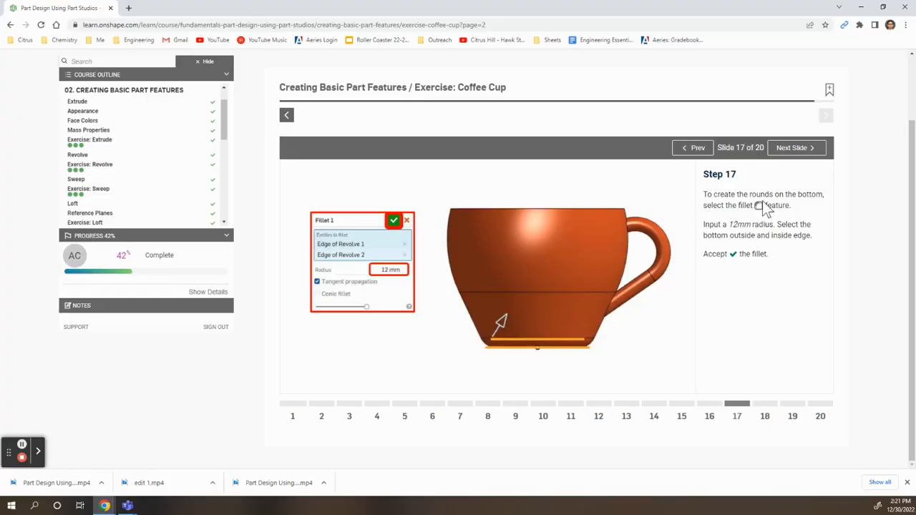
{"action": "key", "text": "alt+Tab"}
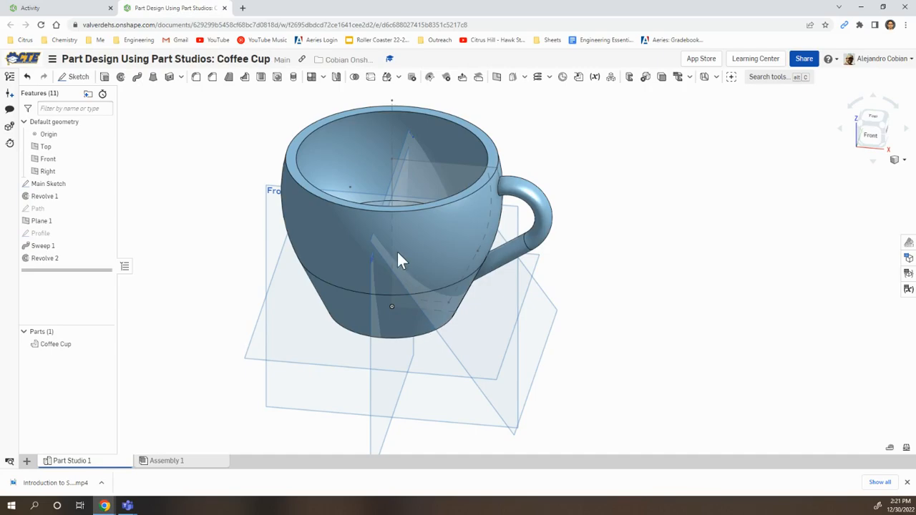
{"action": "key", "text": "shift+5"}
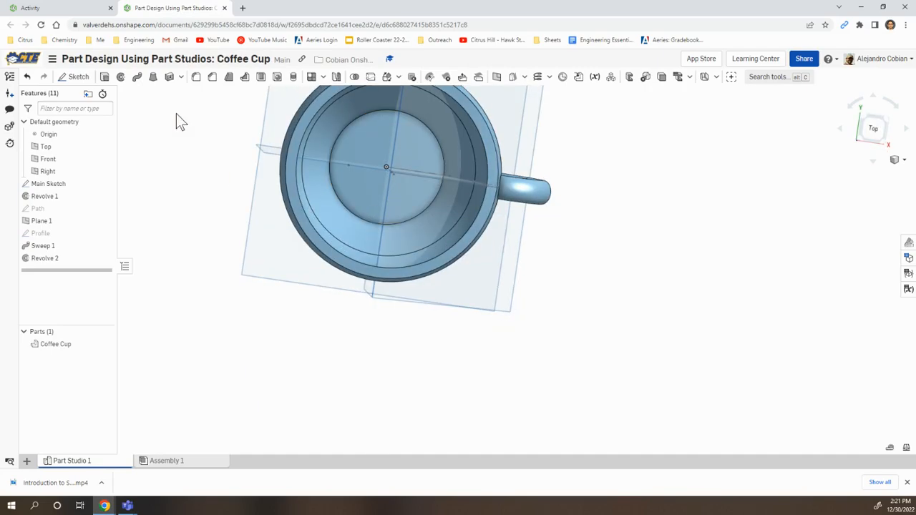
{"action": "left_click", "coordinate": [197, 78]}
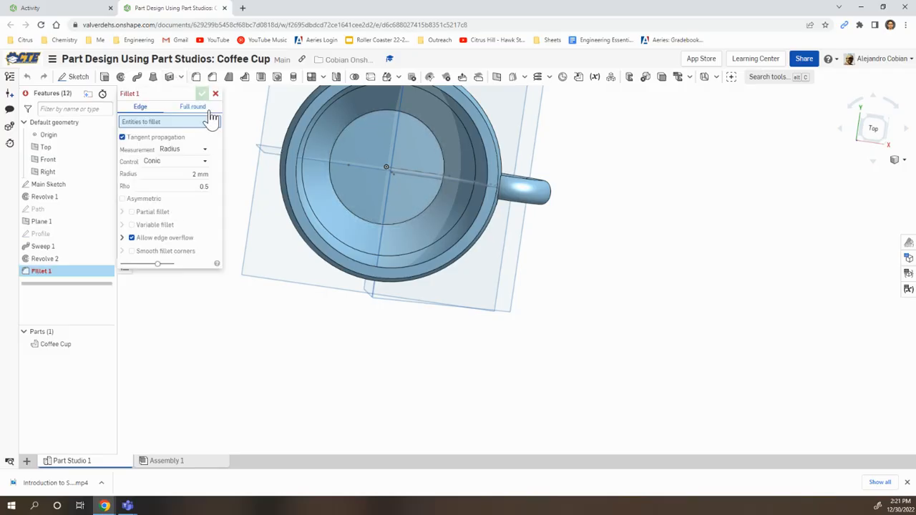
{"action": "left_click", "coordinate": [344, 204]}
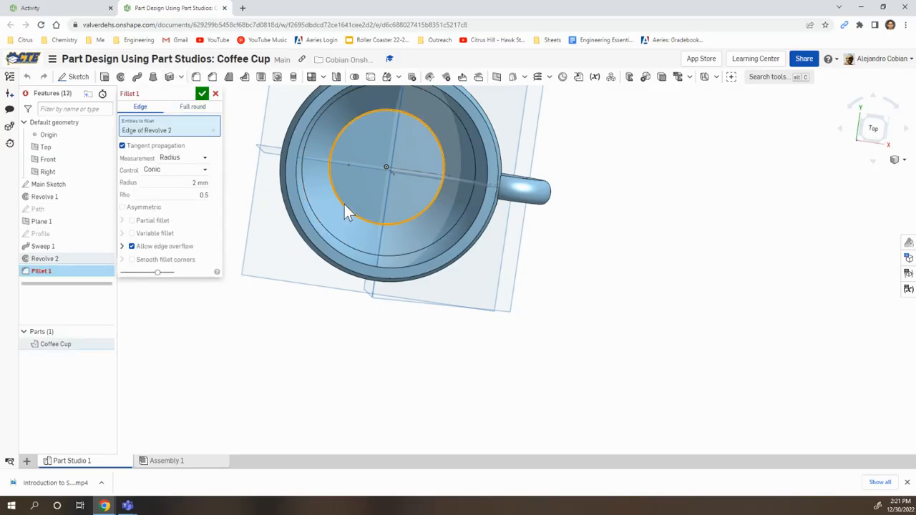
{"action": "right_click_drag", "start_coordinate": [366, 240], "coordinate": [405, 286]}
{"action": "left_click", "coordinate": [407, 286]}
{"action": "left_click", "coordinate": [196, 195]}
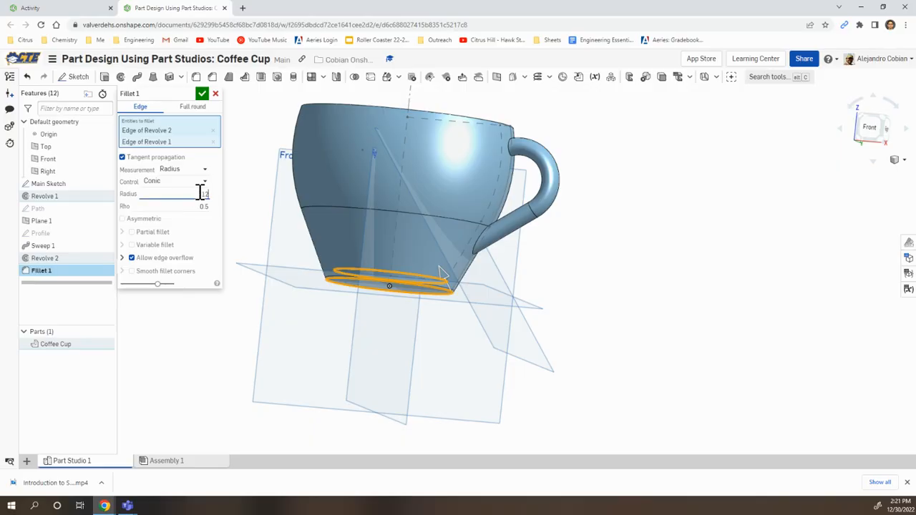
{"action": "type", "text": "12"}
{"action": "key", "text": "Return"}
{"action": "right_click_drag", "start_coordinate": [398, 192], "coordinate": [388, 231]}
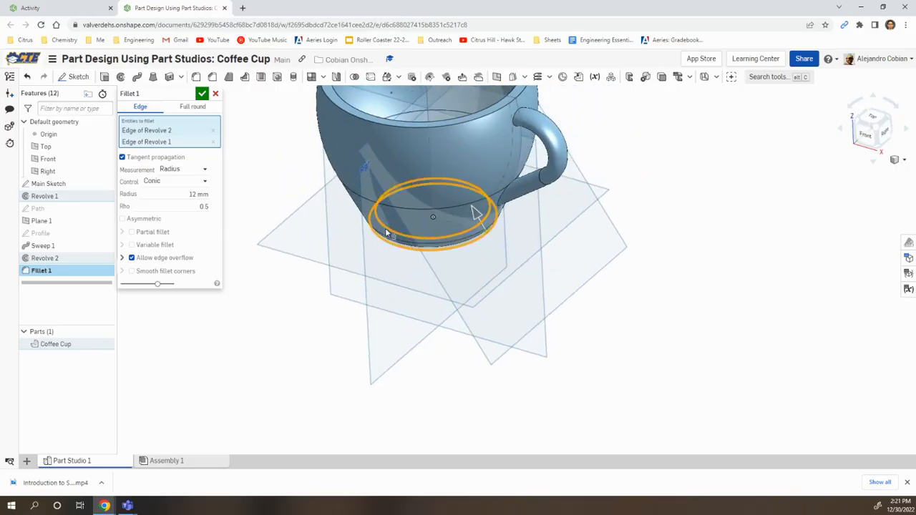
{"action": "left_click", "coordinate": [203, 96]}
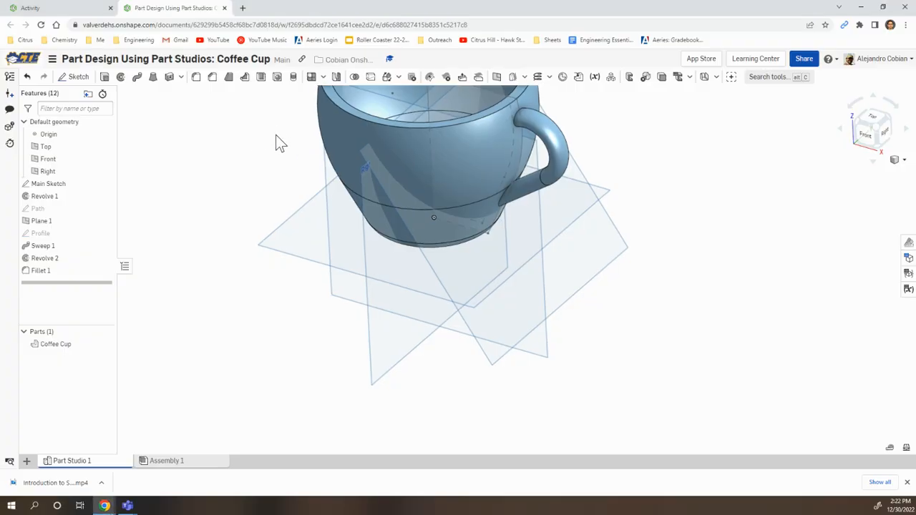
Step: Fillet the outer and inner edges of the cup's rim with a 2 mm radius
{"action": "right_click_drag", "start_coordinate": [275, 129], "coordinate": [301, 289]}
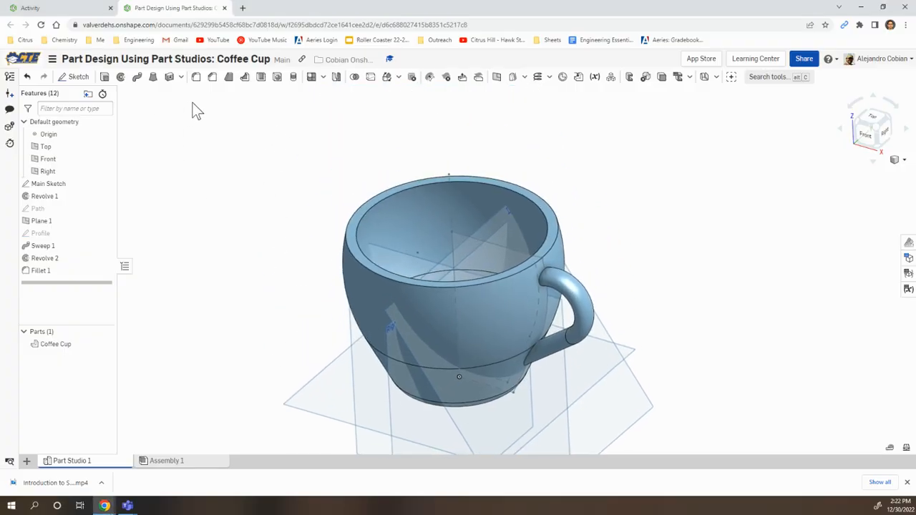
{"action": "left_click", "coordinate": [212, 78]}
{"action": "left_click", "coordinate": [352, 212]}
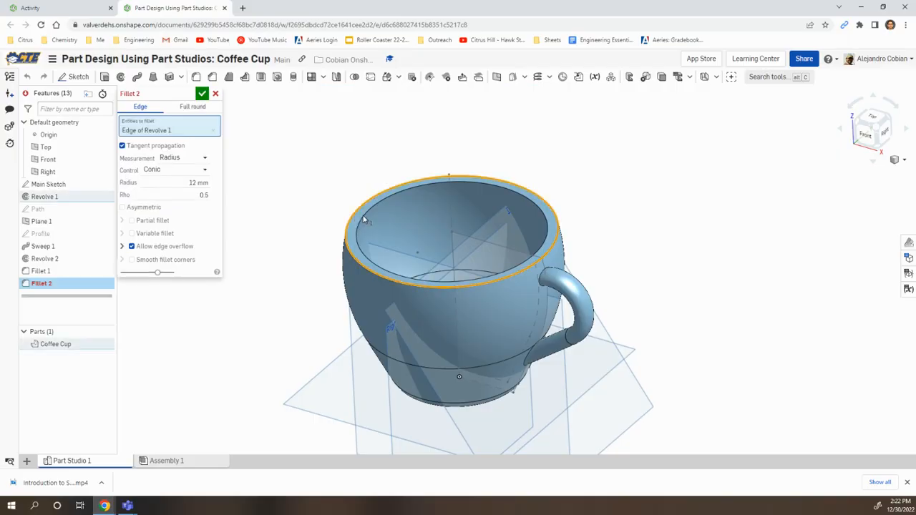
{"action": "left_click", "coordinate": [365, 222]}
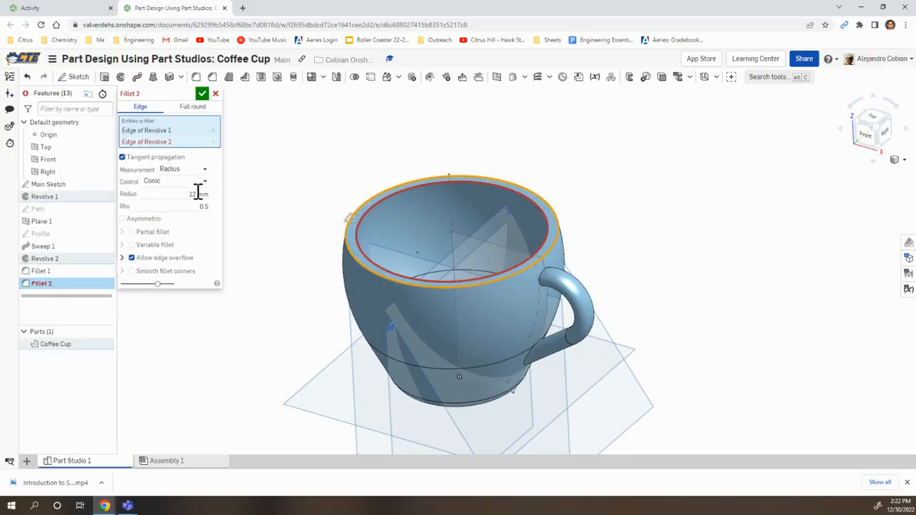
{"action": "left_click", "coordinate": [195, 195]}
{"action": "key", "text": "alt+Tab"}
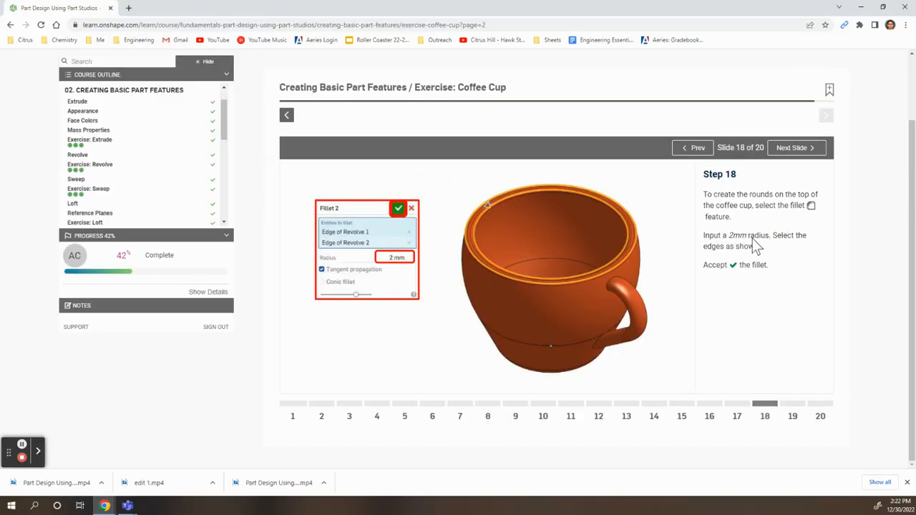
{"action": "key", "text": "alt+Tab"}
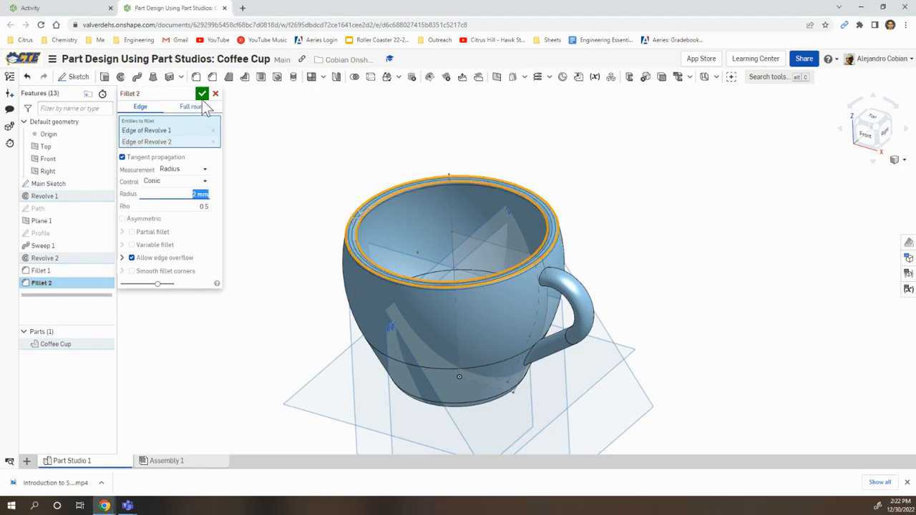
{"action": "left_click", "coordinate": [202, 96]}
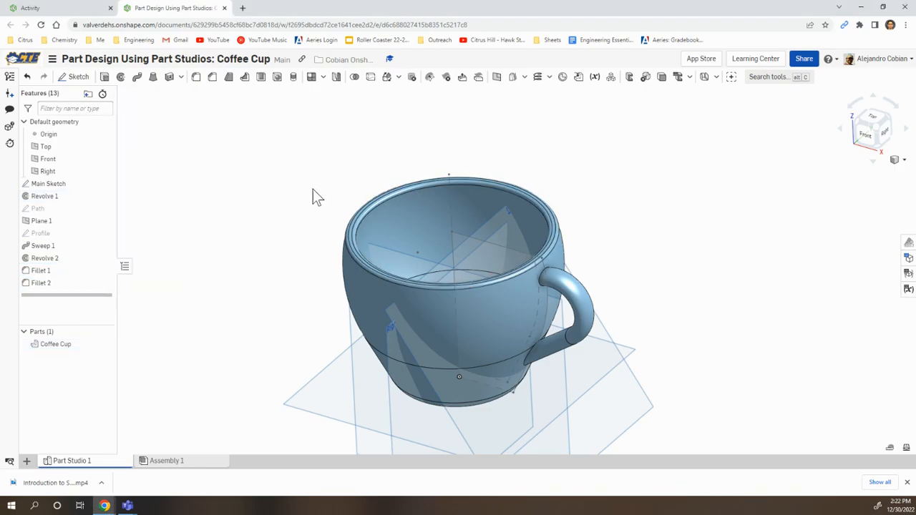
Step: Assign Porcelain from the Onshape Material Library to the Coffee Cup part
{"action": "key", "text": "alt+Tab"}
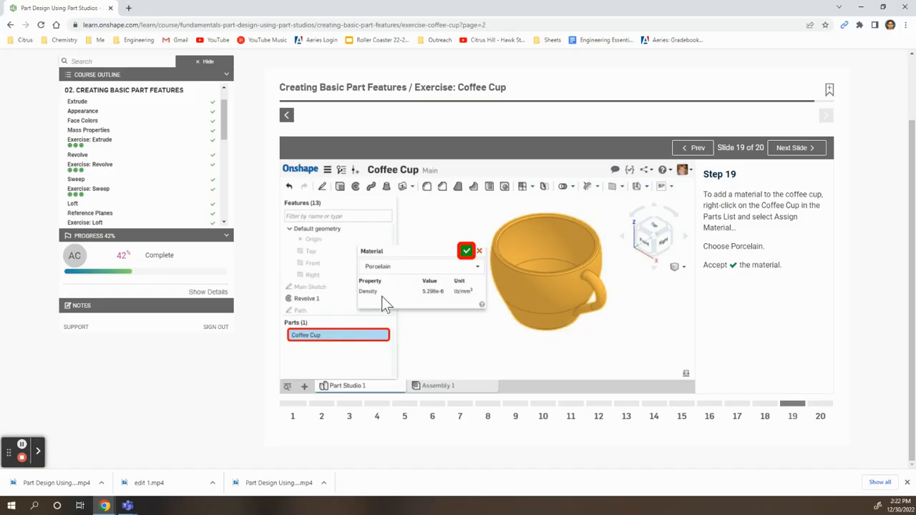
{"action": "key", "text": "alt+Tab"}
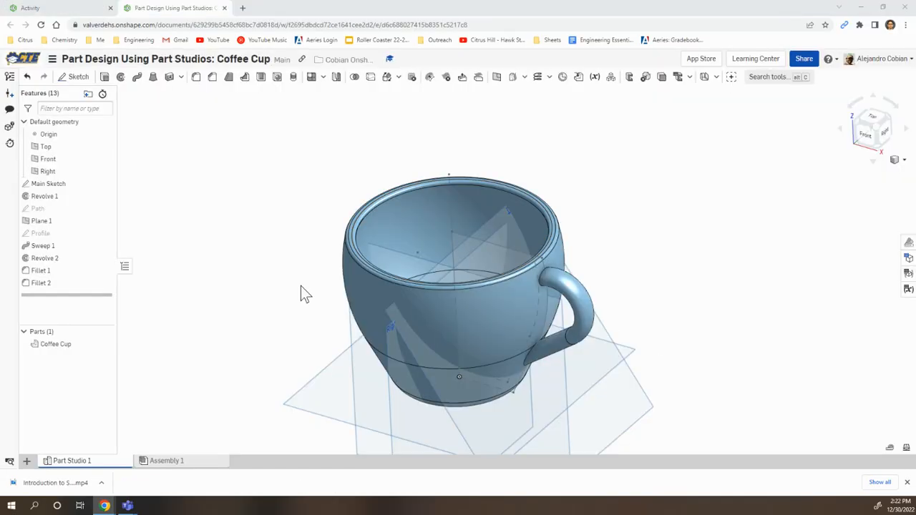
{"action": "right_click", "coordinate": [79, 344]}
{"action": "left_click", "coordinate": [132, 216]}
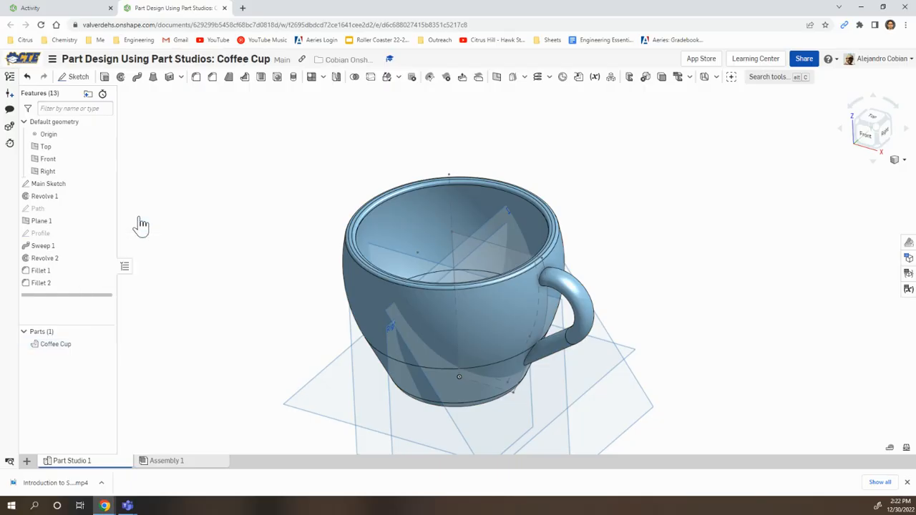
{"action": "left_click", "coordinate": [185, 341]}
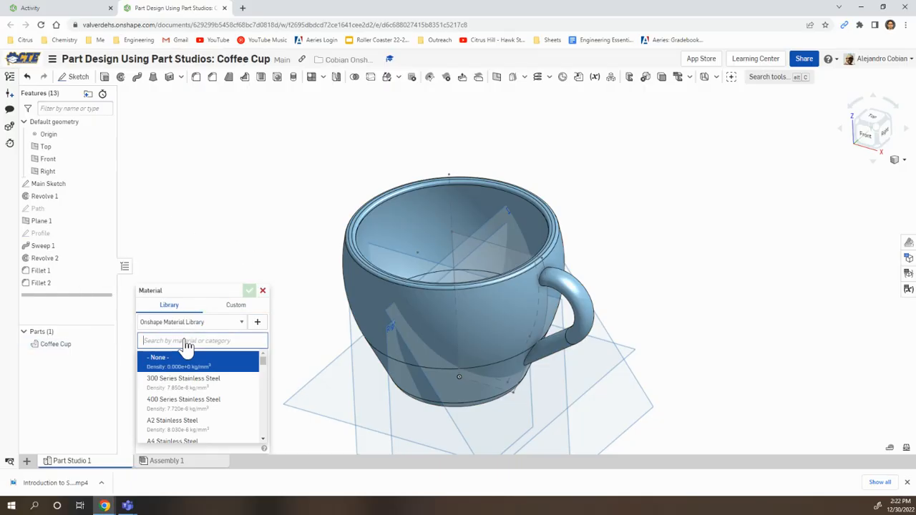
{"action": "type", "text": "porcel"}
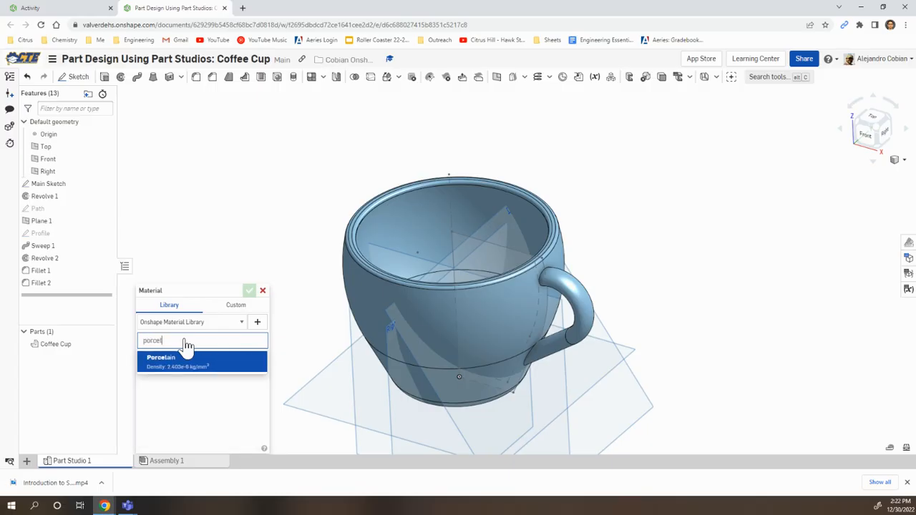
{"action": "type", "text": "i"}
{"action": "key", "text": "BackSpace"}
{"action": "left_click", "coordinate": [208, 362]}
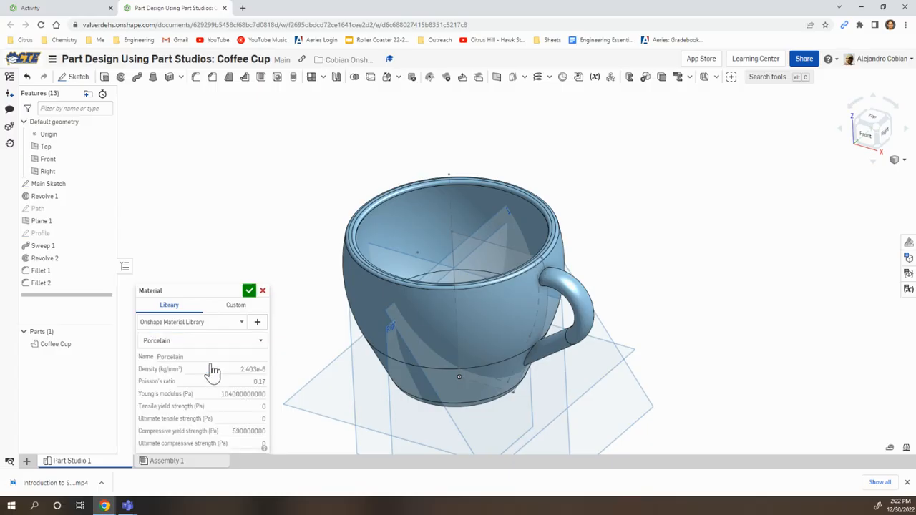
{"action": "left_click", "coordinate": [249, 292]}
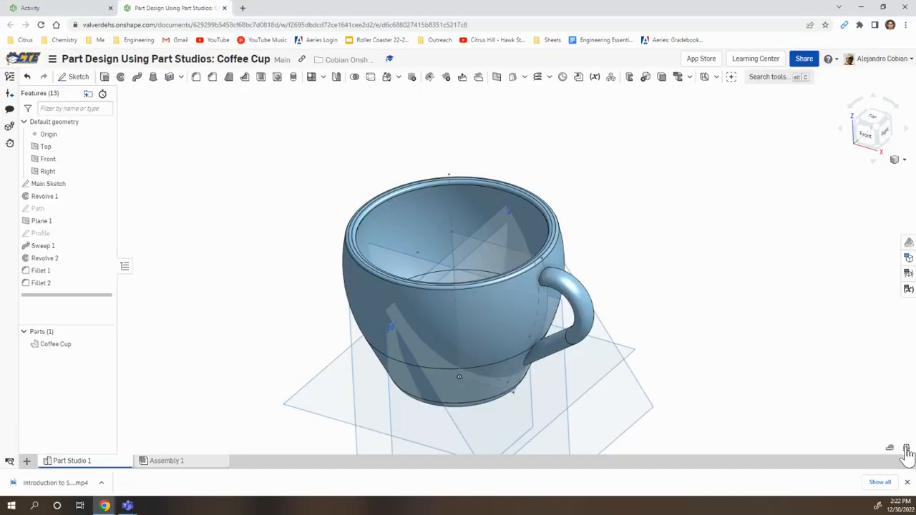
Step: Examine the mass properties of the Coffee Cup part
{"action": "left_click", "coordinate": [907, 451]}
{"action": "left_click", "coordinate": [71, 346]}
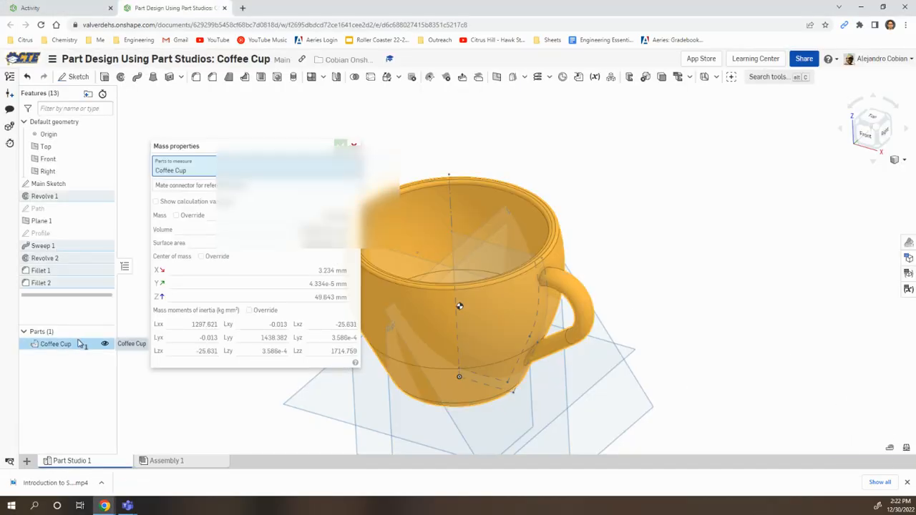